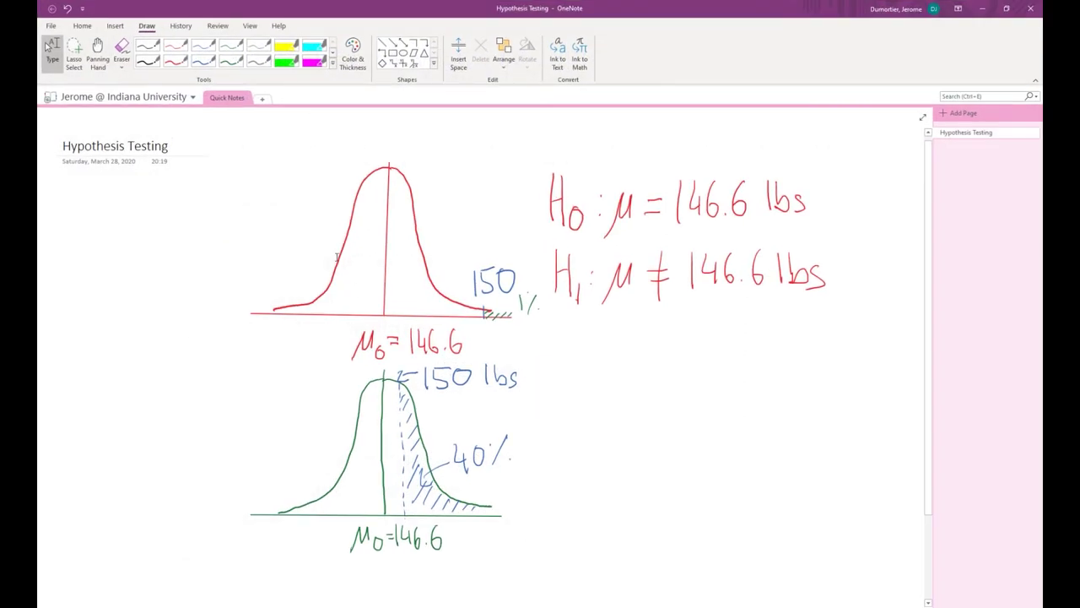
# In a new section, draw a blue bell curve over a horizontal axis with a vertical centre line through its peak.
pyautogui.click(276, 119)
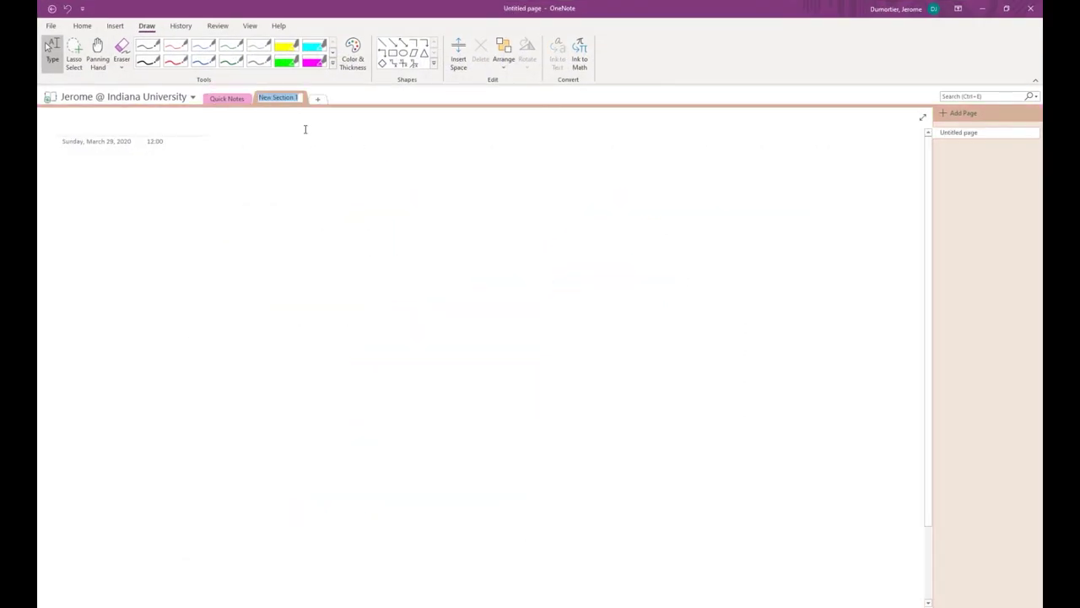
pyautogui.press('Return')
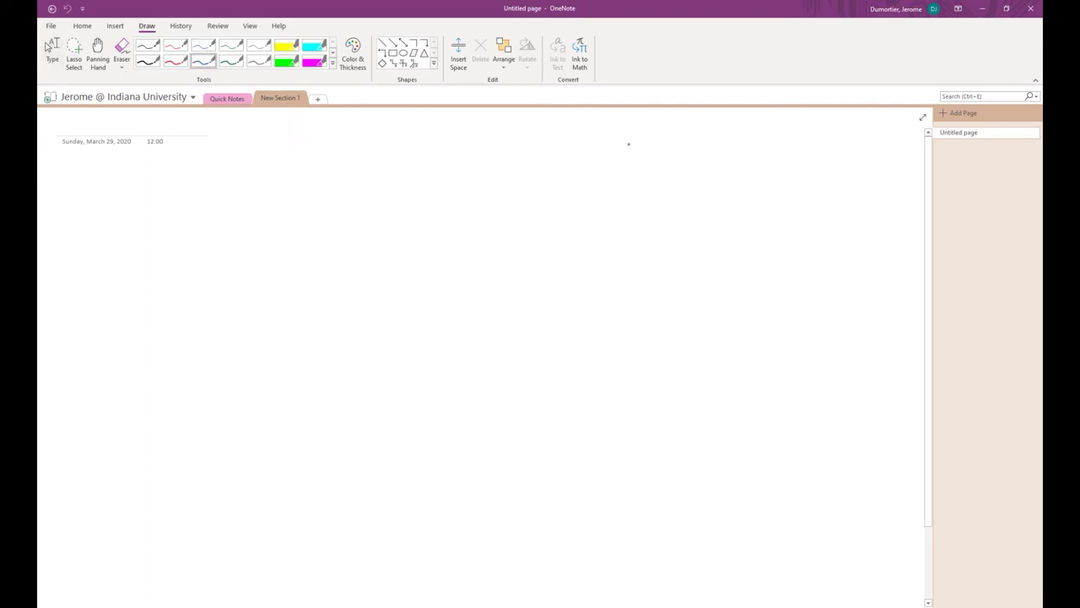
pyautogui.click(382, 44)
pyautogui.moveTo(301, 356); pyautogui.dragTo(617, 357)
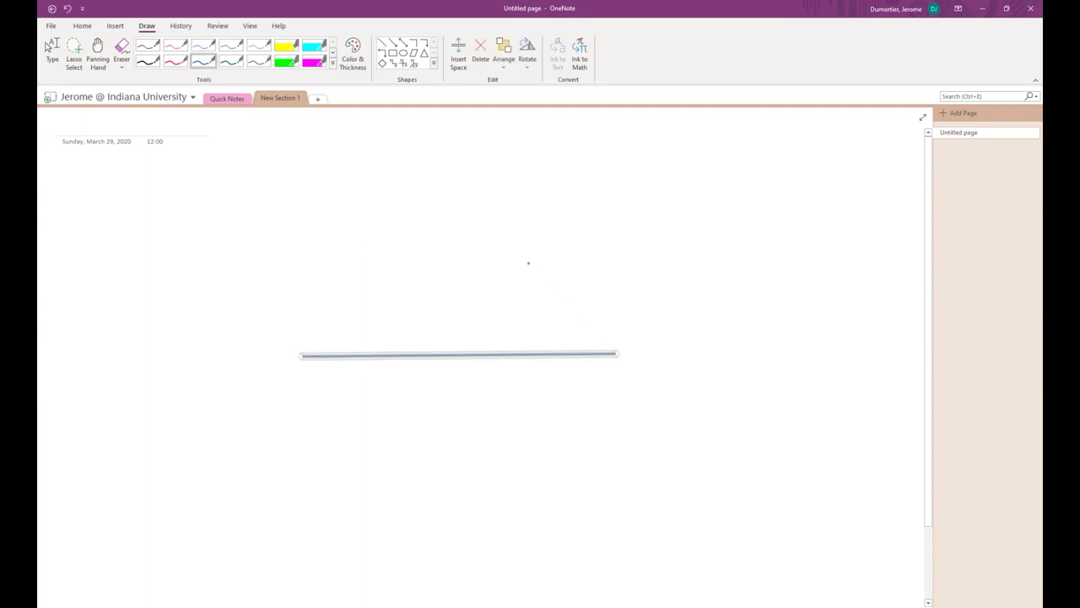
pyautogui.click(381, 43)
pyautogui.moveTo(451, 181); pyautogui.dragTo(452, 350)
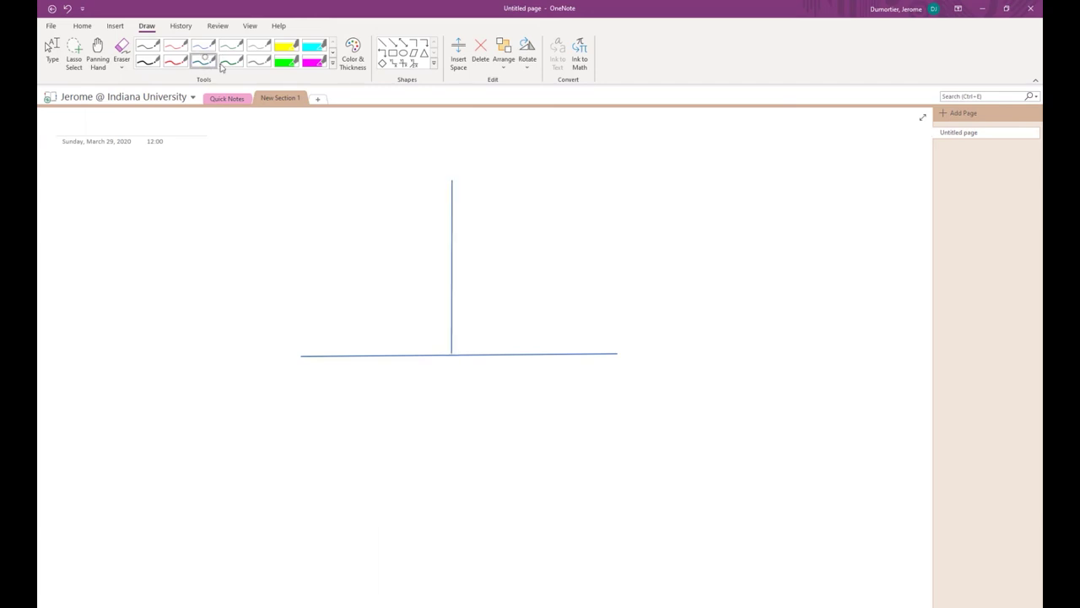
pyautogui.moveTo(451, 185)
pyautogui.mouseDown()
pyautogui.moveTo(387, 323)
pyautogui.moveTo(323, 351)
pyautogui.mouseUp()
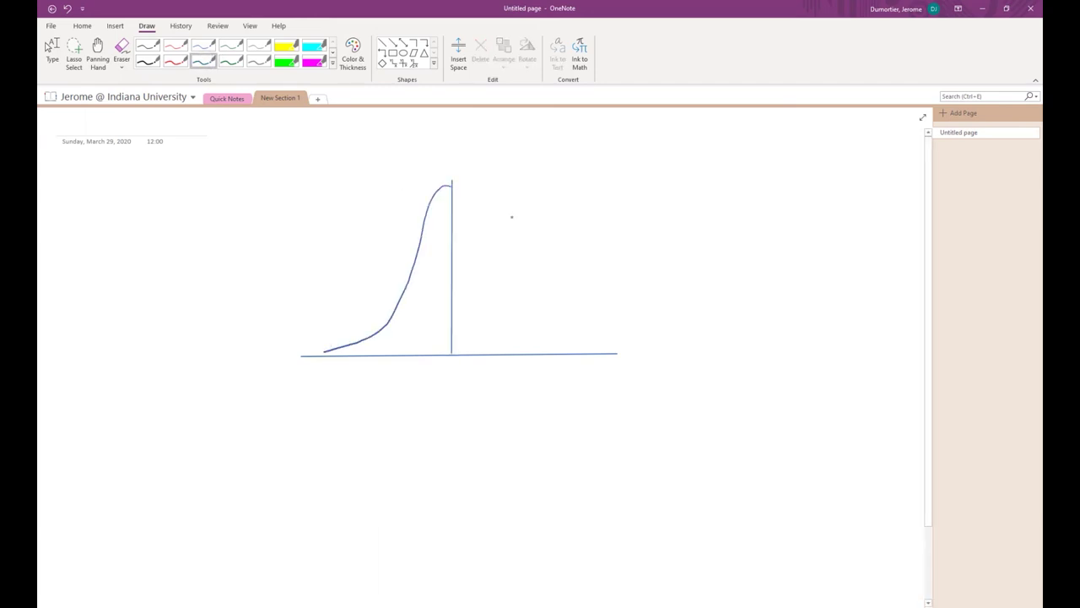
pyautogui.moveTo(453, 185)
pyautogui.mouseDown()
pyautogui.moveTo(473, 196)
pyautogui.moveTo(523, 323)
pyautogui.moveTo(554, 342)
pyautogui.moveTo(603, 348)
pyautogui.mouseUp()
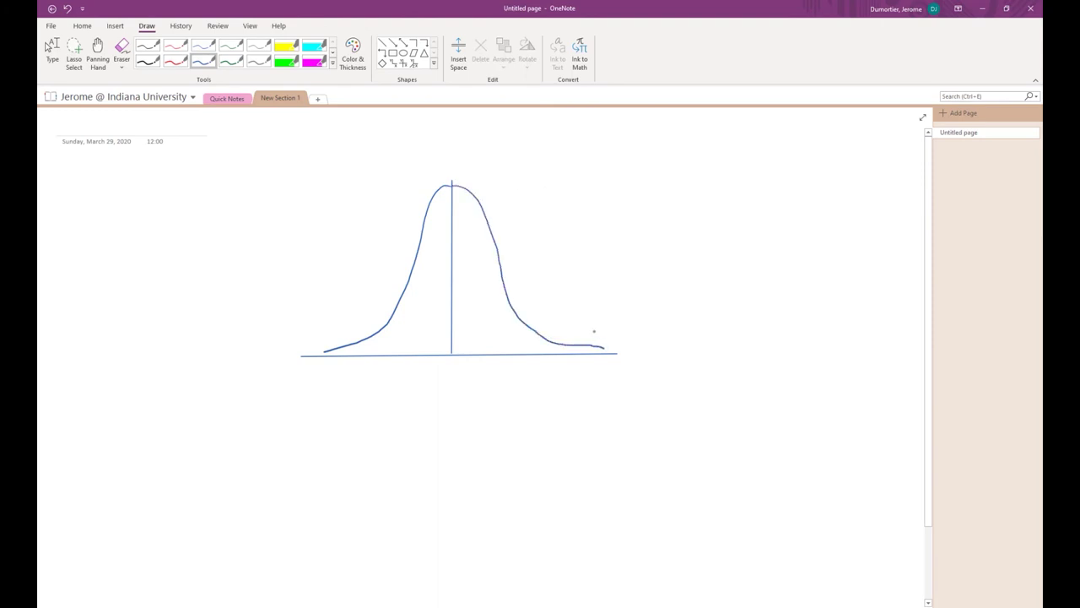
# Label the bell curve "t-distribution" in blue with an arrow pointing to it, and write "df=29" beneath the label.
pyautogui.moveTo(505, 155)
pyautogui.mouseDown()
pyautogui.moveTo(489, 184)
pyautogui.moveTo(518, 155)
pyautogui.mouseUp()
pyautogui.moveTo(527, 159)
pyautogui.mouseDown()
pyautogui.moveTo(550, 144)
pyautogui.moveTo(569, 169)
pyautogui.mouseUp()
pyautogui.click(568, 149)
pyautogui.moveTo(581, 153)
pyautogui.mouseDown()
pyautogui.moveTo(574, 168)
pyautogui.moveTo(591, 155)
pyautogui.mouseUp()
pyautogui.moveTo(597, 157); pyautogui.dragTo(643, 167)
pyautogui.moveTo(638, 150); pyautogui.dragTo(647, 150)
pyautogui.moveTo(653, 158)
pyautogui.mouseDown()
pyautogui.moveTo(656, 172)
pyautogui.moveTo(670, 160)
pyautogui.moveTo(687, 174)
pyautogui.mouseUp()
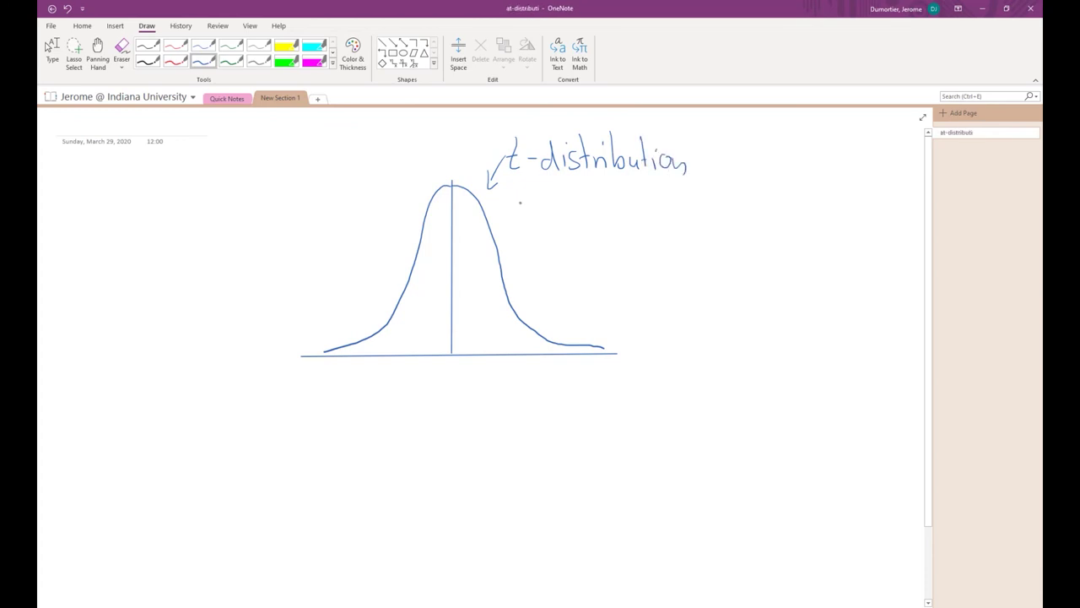
pyautogui.moveTo(589, 200)
pyautogui.mouseDown()
pyautogui.moveTo(576, 203)
pyautogui.moveTo(587, 217)
pyautogui.mouseUp()
pyautogui.moveTo(586, 184); pyautogui.dragTo(587, 220)
pyautogui.click(592, 213)
pyautogui.moveTo(610, 184)
pyautogui.mouseDown()
pyautogui.moveTo(598, 216)
pyautogui.moveTo(610, 202)
pyautogui.moveTo(623, 201)
pyautogui.moveTo(622, 210)
pyautogui.moveTo(628, 193)
pyautogui.moveTo(629, 212)
pyautogui.moveTo(648, 213)
pyautogui.moveTo(655, 222)
pyautogui.mouseUp()
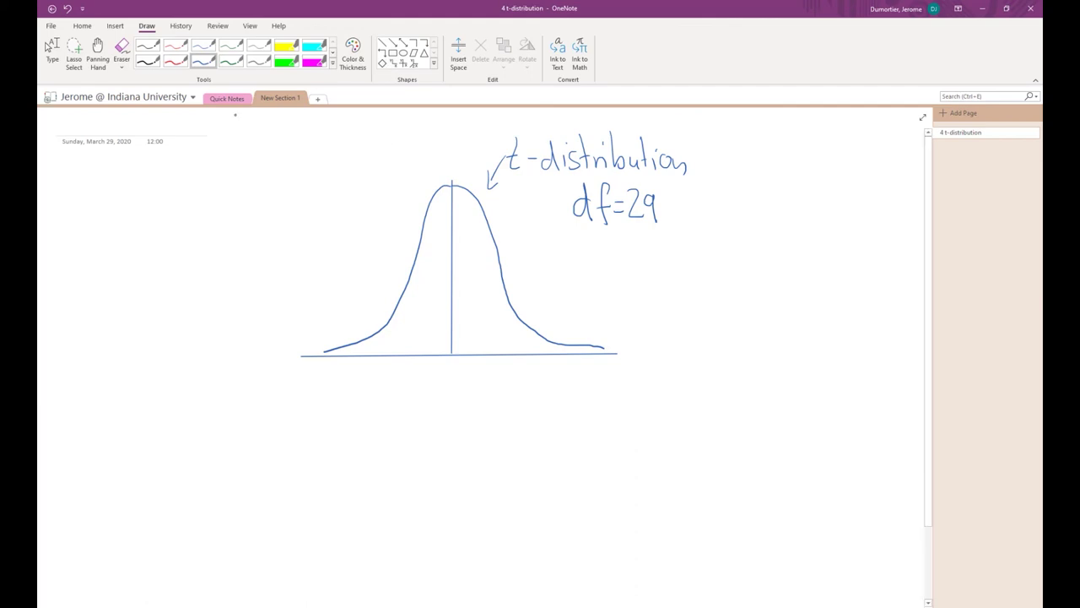
# Mark a cutoff line in each tail of the curve in red and hatch both tail areas.
pyautogui.click(175, 64)
pyautogui.moveTo(544, 338); pyautogui.dragTo(544, 349)
pyautogui.moveTo(367, 339); pyautogui.dragTo(368, 361)
pyautogui.moveTo(547, 357); pyautogui.dragTo(554, 346)
pyautogui.moveTo(558, 356); pyautogui.dragTo(576, 347)
pyautogui.moveTo(579, 355); pyautogui.dragTo(594, 347)
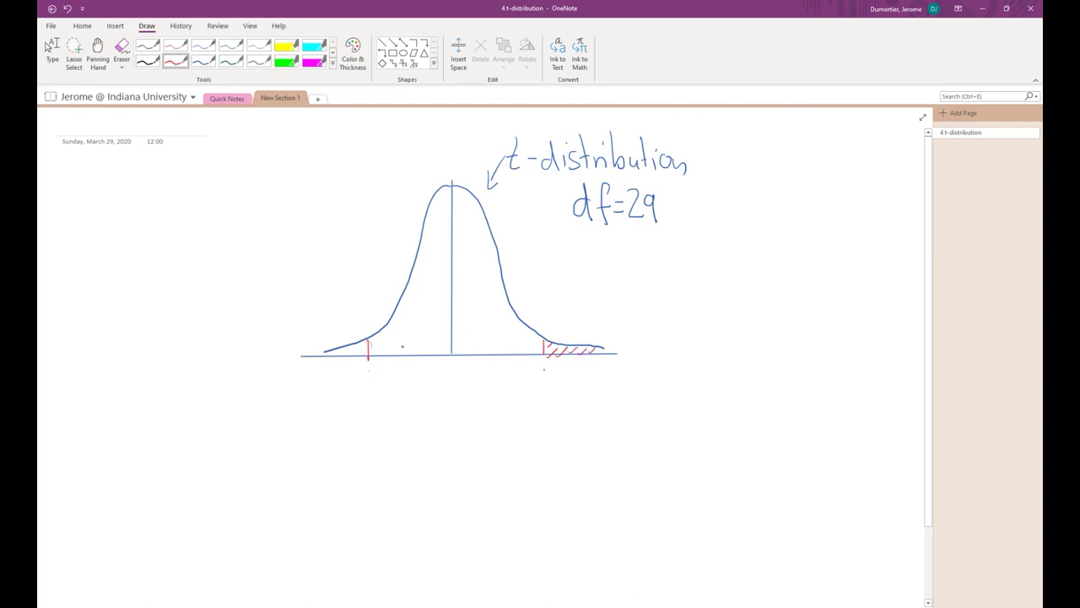
pyautogui.moveTo(353, 358); pyautogui.dragTo(361, 348)
pyautogui.moveTo(347, 356); pyautogui.dragTo(353, 347)
# Write "2.5%" in red above each of the two hatched tails.
pyautogui.click(574, 331)
pyautogui.moveTo(567, 319)
pyautogui.mouseDown()
pyautogui.moveTo(600, 331)
pyautogui.moveTo(610, 310)
pyautogui.moveTo(626, 325)
pyautogui.mouseUp()
pyautogui.moveTo(314, 314)
pyautogui.mouseDown()
pyautogui.moveTo(329, 330)
pyautogui.moveTo(352, 305)
pyautogui.moveTo(360, 326)
pyautogui.mouseUp()
pyautogui.click(331, 327)
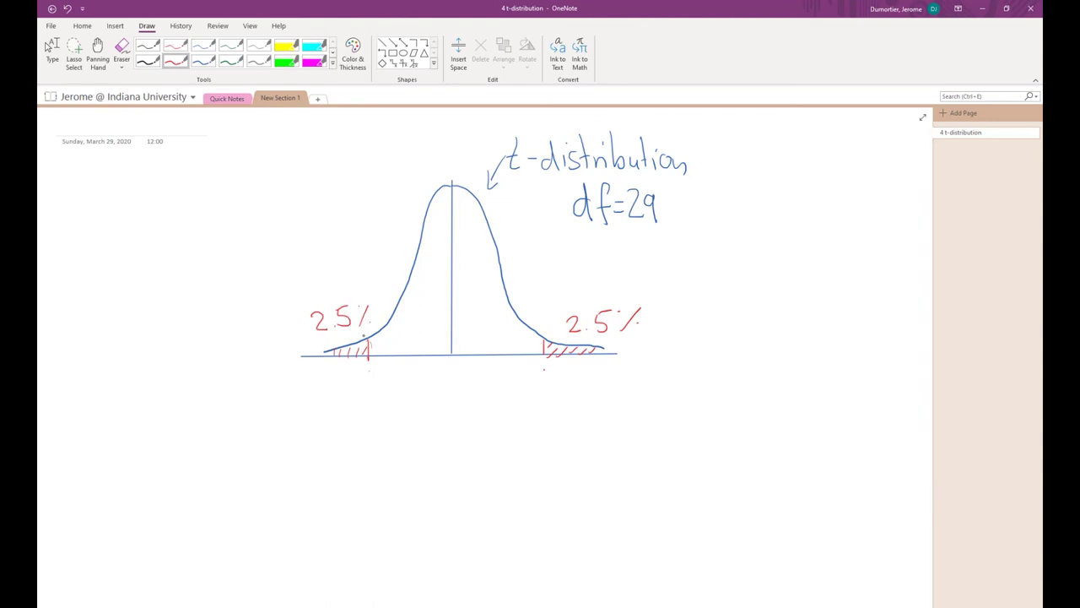
pyautogui.click(49, 49)
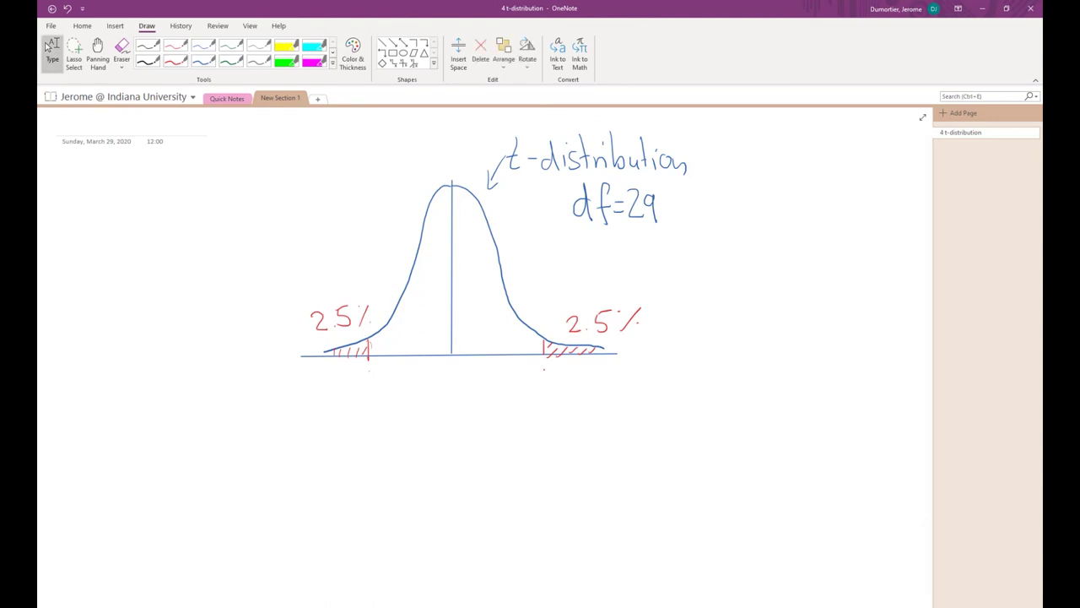
# Consult the water pressure test slide in Acrobat and write the critical values 2.045 and -2.045 in red below the tail cutoffs.
pyautogui.hotkey('alt', 'Tab')
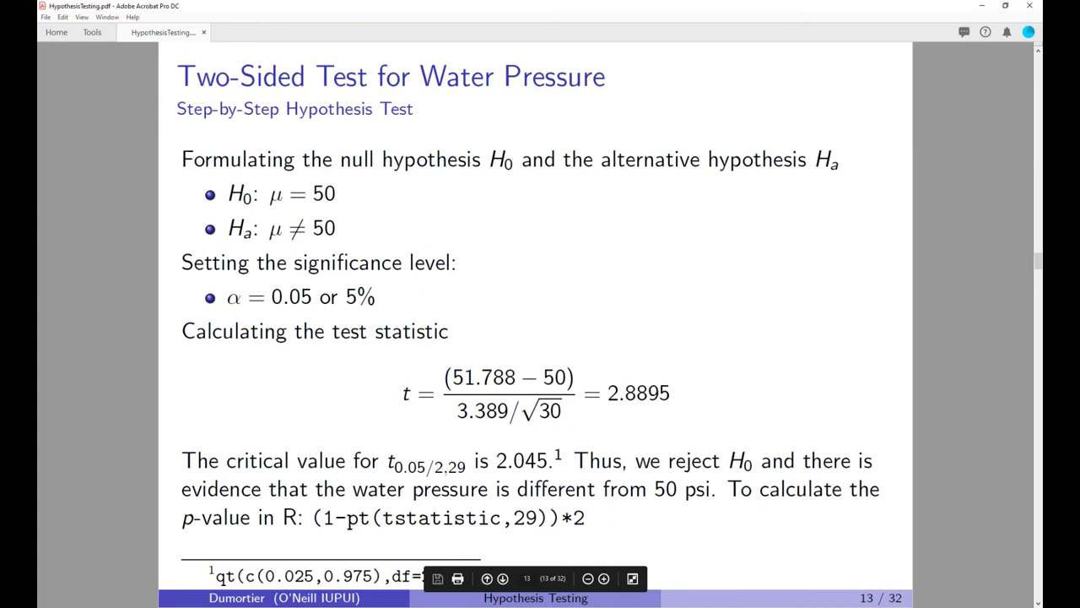
pyautogui.hotkey('alt', 'Tab')
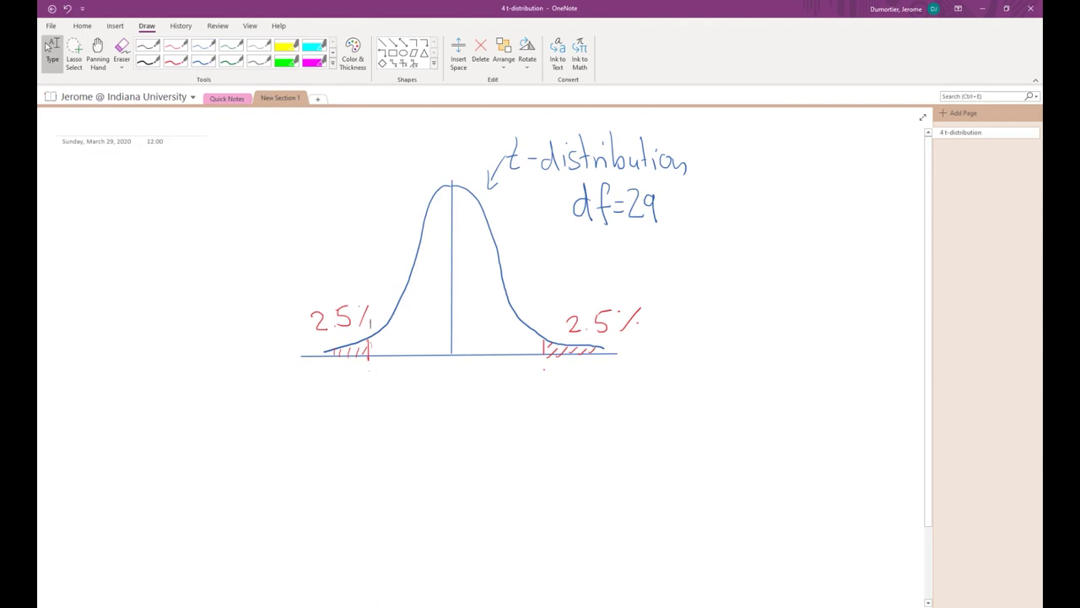
pyautogui.click(175, 61)
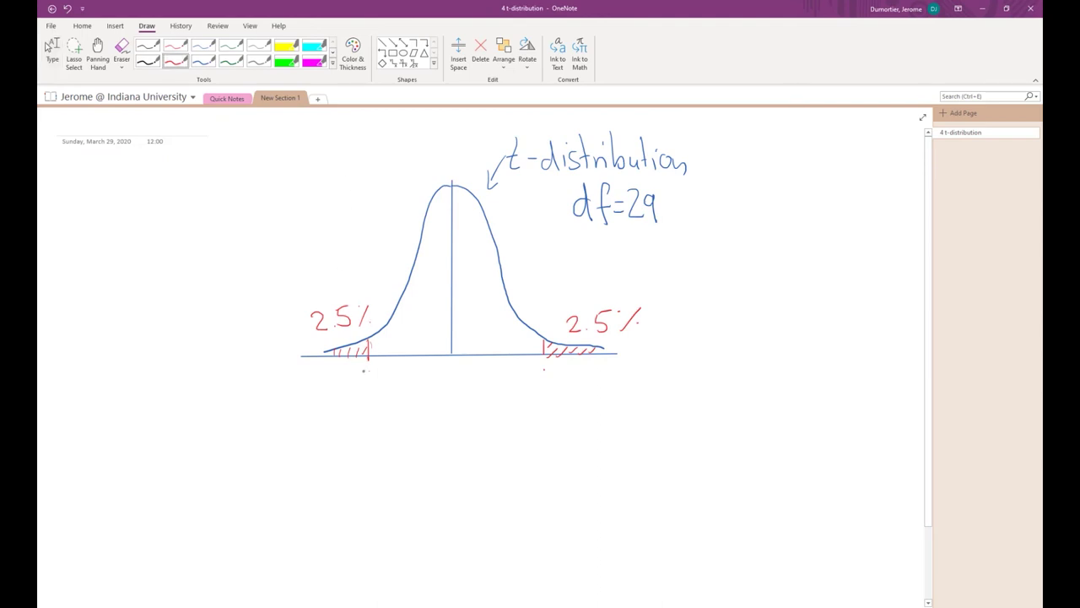
pyautogui.moveTo(529, 372)
pyautogui.mouseDown()
pyautogui.moveTo(542, 388)
pyautogui.moveTo(559, 376)
pyautogui.moveTo(584, 387)
pyautogui.moveTo(593, 372)
pyautogui.mouseUp()
pyautogui.click(545, 386)
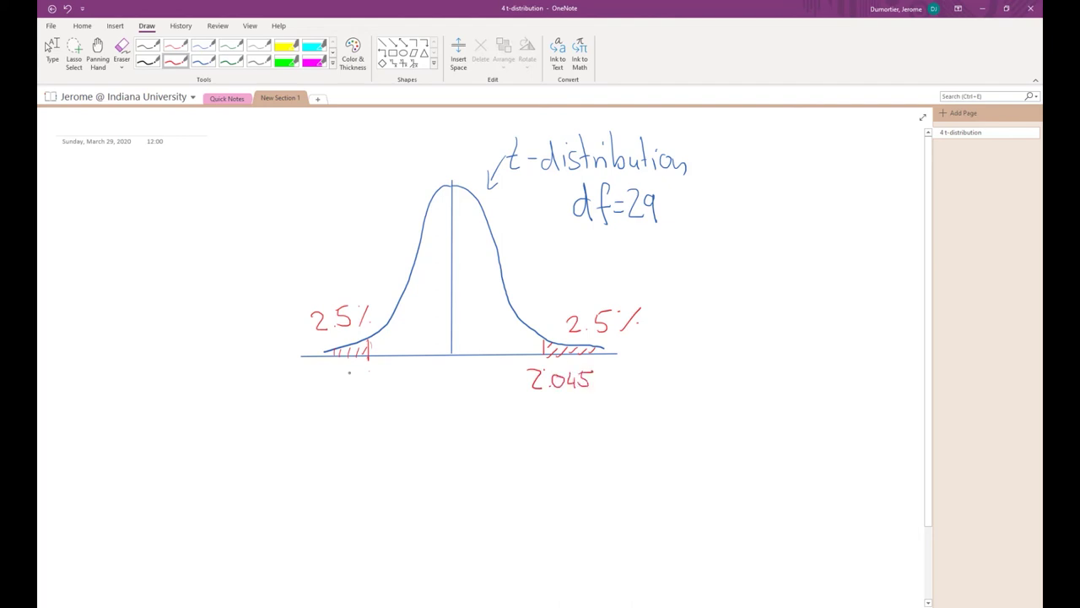
pyautogui.moveTo(333, 375)
pyautogui.mouseDown()
pyautogui.moveTo(359, 381)
pyautogui.moveTo(370, 370)
pyautogui.moveTo(394, 389)
pyautogui.moveTo(401, 373)
pyautogui.mouseUp()
pyautogui.click(362, 379)
# Write the hypotheses "H0: μ = 50" and "Ha = μ ≠ 50" in blue beside the curve.
pyautogui.click(203, 61)
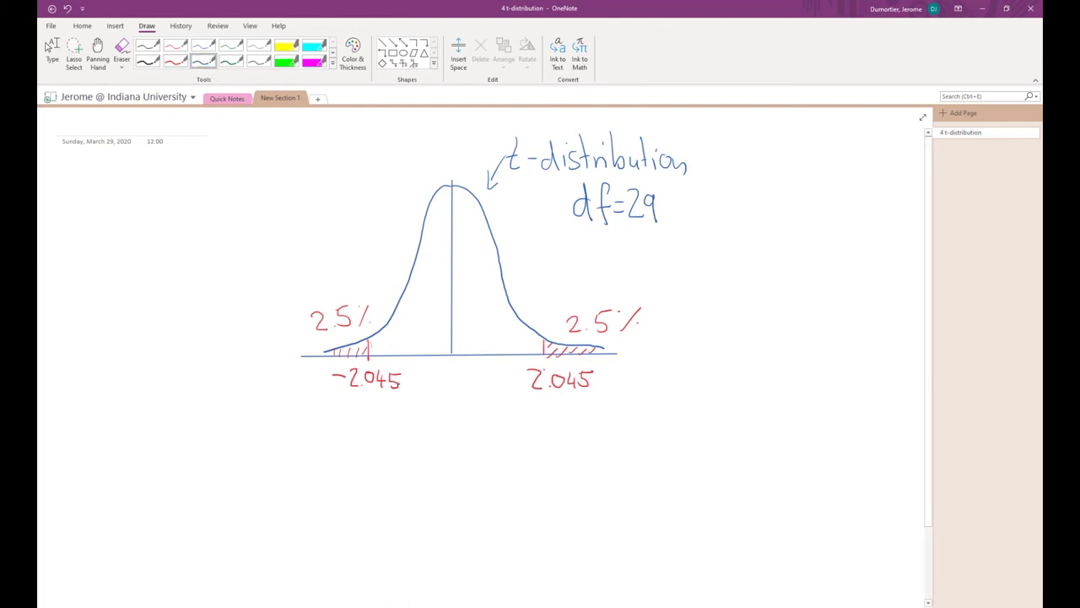
pyautogui.moveTo(650, 240)
pyautogui.mouseDown()
pyautogui.moveTo(651, 265)
pyautogui.moveTo(663, 256)
pyautogui.moveTo(662, 273)
pyautogui.moveTo(671, 266)
pyautogui.moveTo(686, 288)
pyautogui.moveTo(735, 264)
pyautogui.mouseUp()
pyautogui.moveTo(725, 269)
pyautogui.mouseDown()
pyautogui.moveTo(755, 272)
pyautogui.moveTo(743, 279)
pyautogui.mouseUp()
pyautogui.moveTo(746, 258); pyautogui.dragTo(775, 260)
pyautogui.moveTo(692, 307); pyautogui.dragTo(692, 329)
pyautogui.moveTo(689, 321); pyautogui.dragTo(716, 334)
pyautogui.moveTo(723, 319)
pyautogui.mouseDown()
pyautogui.moveTo(735, 343)
pyautogui.moveTo(790, 316)
pyautogui.moveTo(777, 330)
pyautogui.moveTo(798, 321)
pyautogui.moveTo(794, 331)
pyautogui.mouseUp()
pyautogui.moveTo(798, 312)
pyautogui.mouseDown()
pyautogui.moveTo(826, 322)
pyautogui.moveTo(819, 315)
pyautogui.mouseUp()
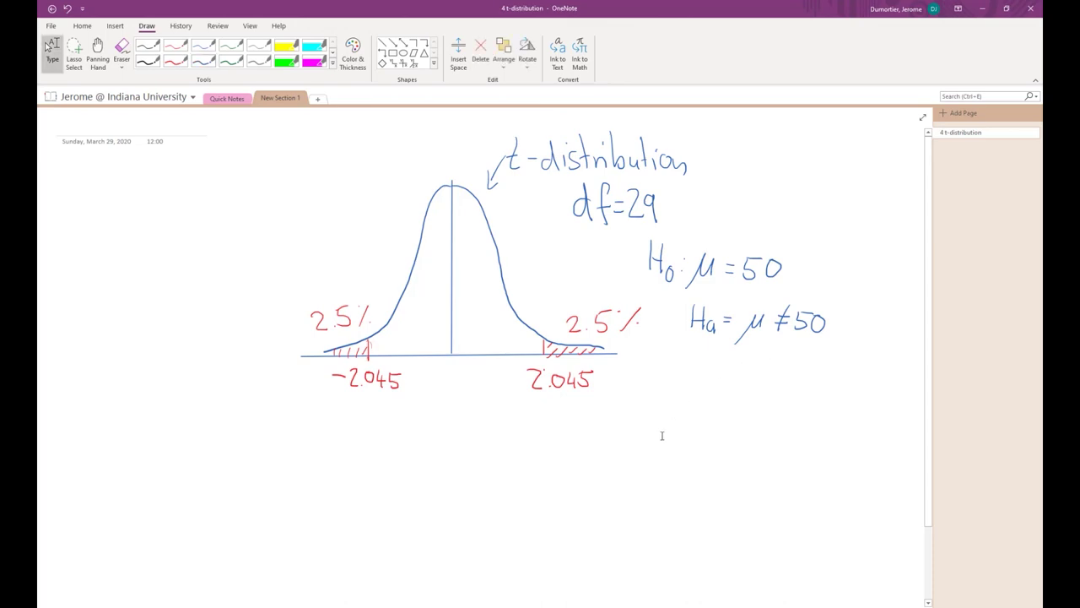
# Consult the test statistic on the Acrobat slide and write "test-statistic = 2.8895" in blue below the curve.
pyautogui.click(605, 601)
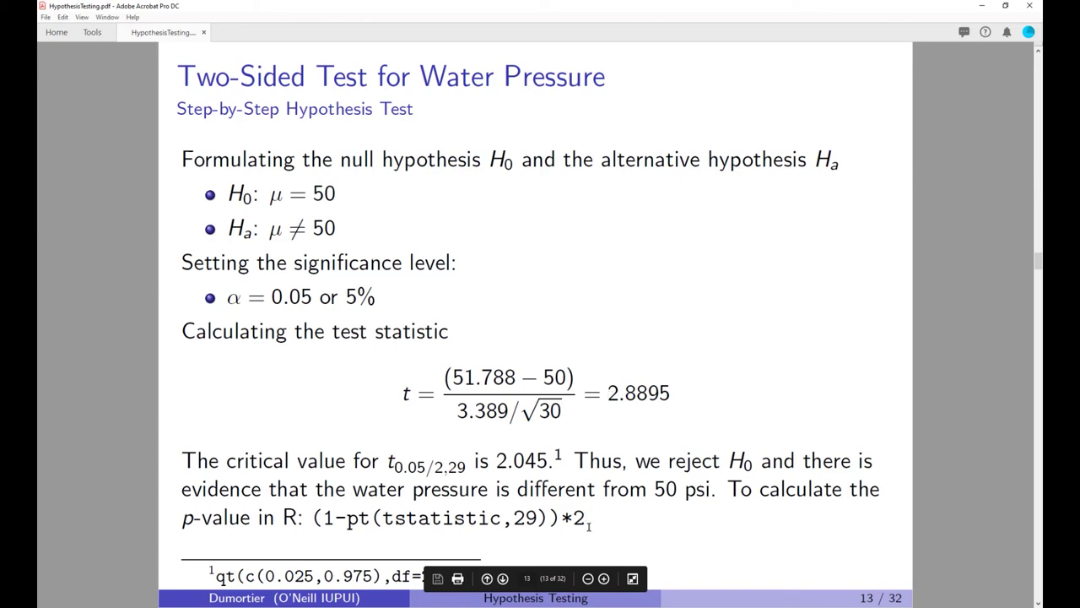
pyautogui.hotkey('alt', 'Tab')
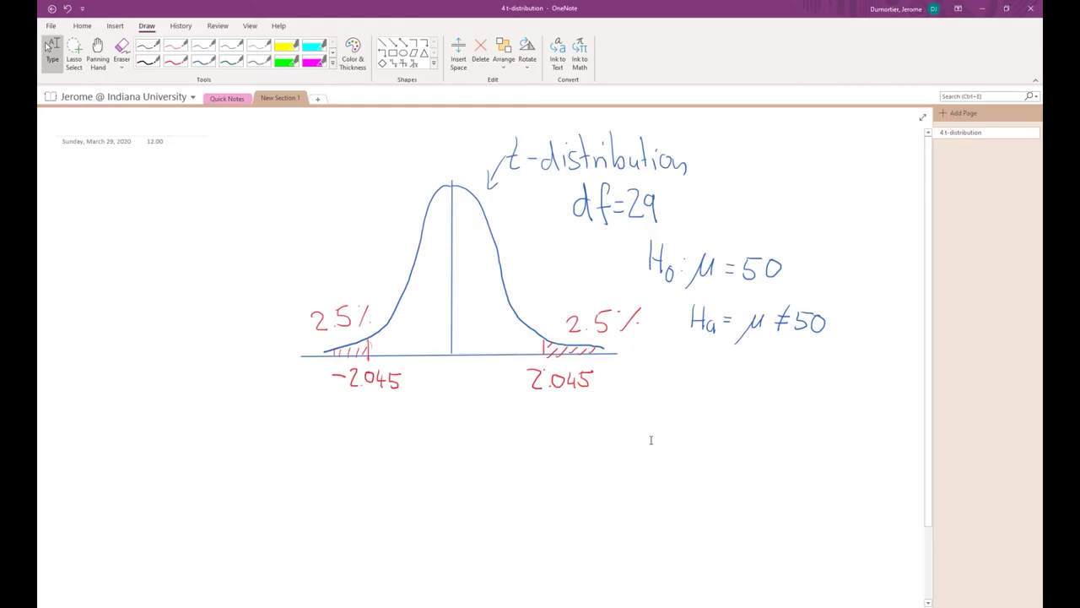
pyautogui.moveTo(272, 407)
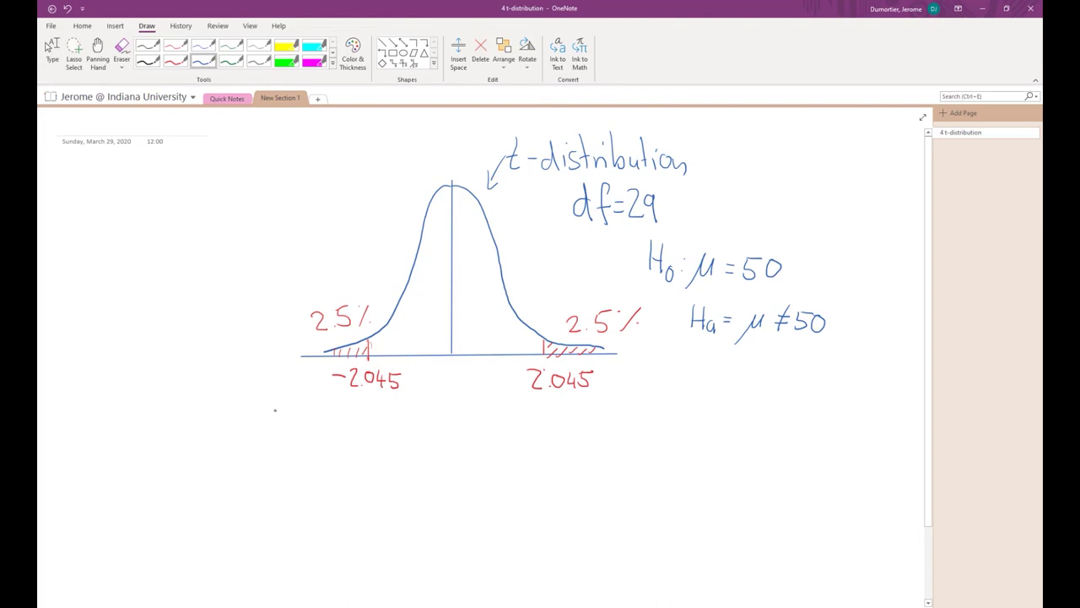
pyautogui.moveTo(305, 411)
pyautogui.mouseDown()
pyautogui.moveTo(313, 441)
pyautogui.moveTo(339, 435)
pyautogui.mouseUp()
pyautogui.moveTo(336, 428)
pyautogui.mouseDown()
pyautogui.moveTo(371, 438)
pyautogui.moveTo(396, 429)
pyautogui.mouseUp()
pyautogui.moveTo(404, 428); pyautogui.dragTo(413, 437)
pyautogui.moveTo(405, 431); pyautogui.dragTo(427, 437)
pyautogui.moveTo(437, 423)
pyautogui.mouseDown()
pyautogui.moveTo(431, 441)
pyautogui.moveTo(450, 428)
pyautogui.mouseUp()
pyautogui.moveTo(454, 431)
pyautogui.mouseDown()
pyautogui.moveTo(454, 442)
pyautogui.moveTo(499, 425)
pyautogui.moveTo(530, 441)
pyautogui.moveTo(557, 420)
pyautogui.moveTo(565, 440)
pyautogui.moveTo(572, 420)
pyautogui.moveTo(594, 442)
pyautogui.moveTo(607, 420)
pyautogui.mouseUp()
pyautogui.click(524, 429)
pyautogui.click(537, 438)
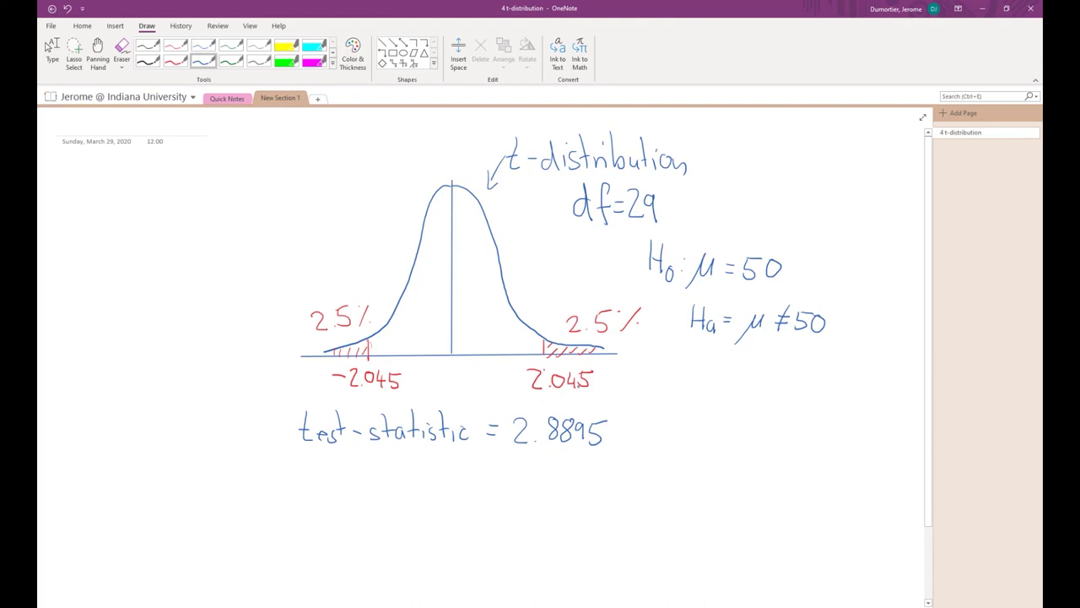
# Mark the test statistic in green inside the upper tail and label it 2.8895 with a connecting line.
pyautogui.click(231, 62)
pyautogui.moveTo(580, 339); pyautogui.dragTo(580, 353)
pyautogui.moveTo(580, 360)
pyautogui.mouseDown()
pyautogui.moveTo(623, 394)
pyautogui.moveTo(625, 411)
pyautogui.moveTo(651, 393)
pyautogui.moveTo(661, 411)
pyautogui.moveTo(670, 400)
pyautogui.moveTo(685, 411)
pyautogui.moveTo(697, 390)
pyautogui.mouseUp()
pyautogui.click(638, 409)
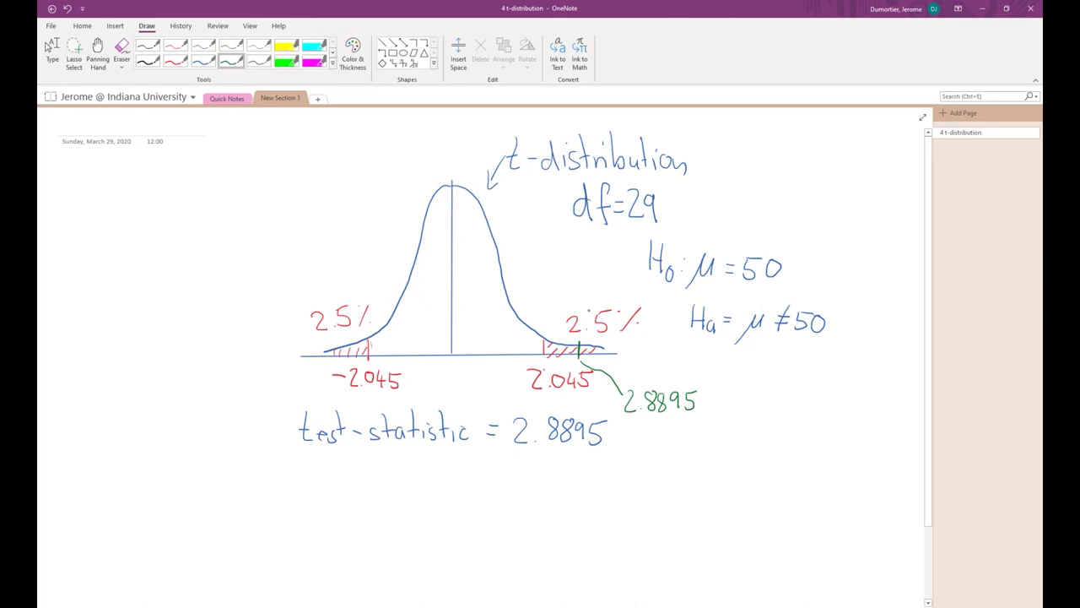
pyautogui.click(49, 48)
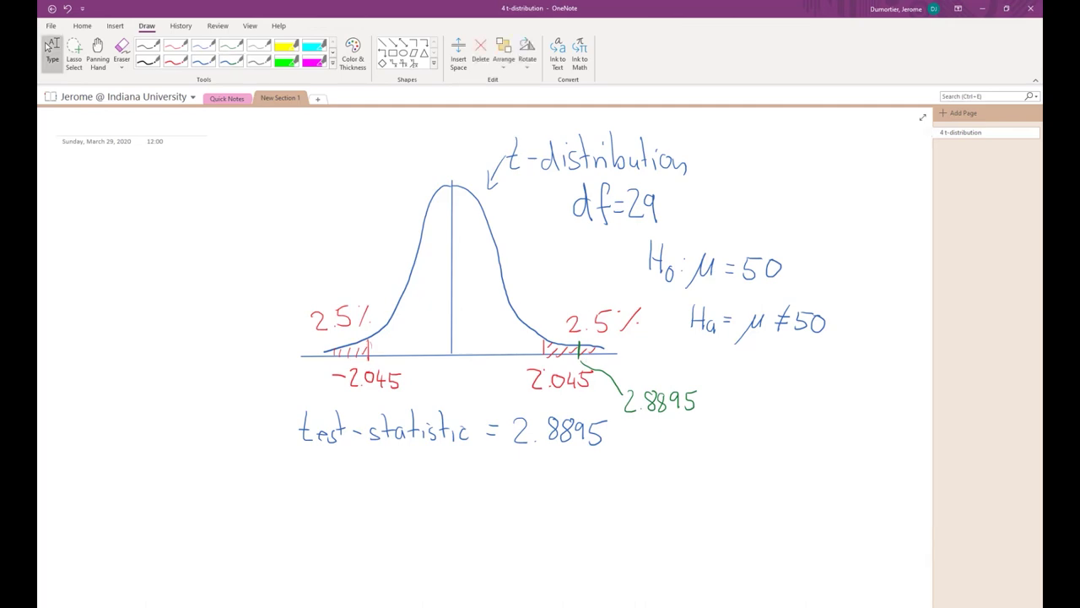
# Switch to MATLAB and add and run the script line n = size(waterpressure,1).
pyautogui.hotkey('alt', 'Tab')
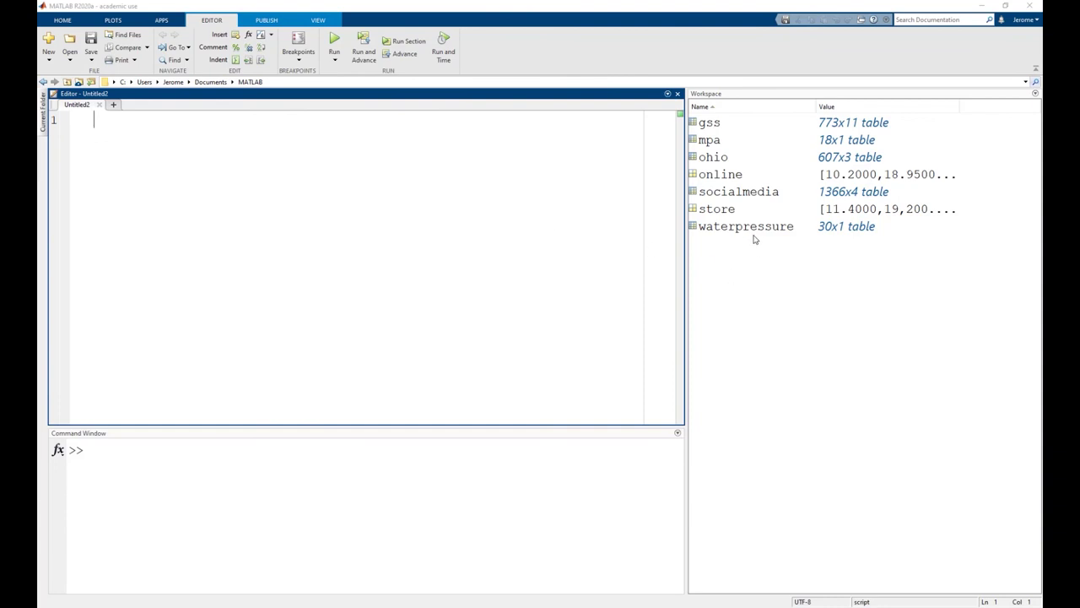
pyautogui.click(281, 197)
pyautogui.write('n')
pyautogui.press('Tab')
pyautogui.write('= si')
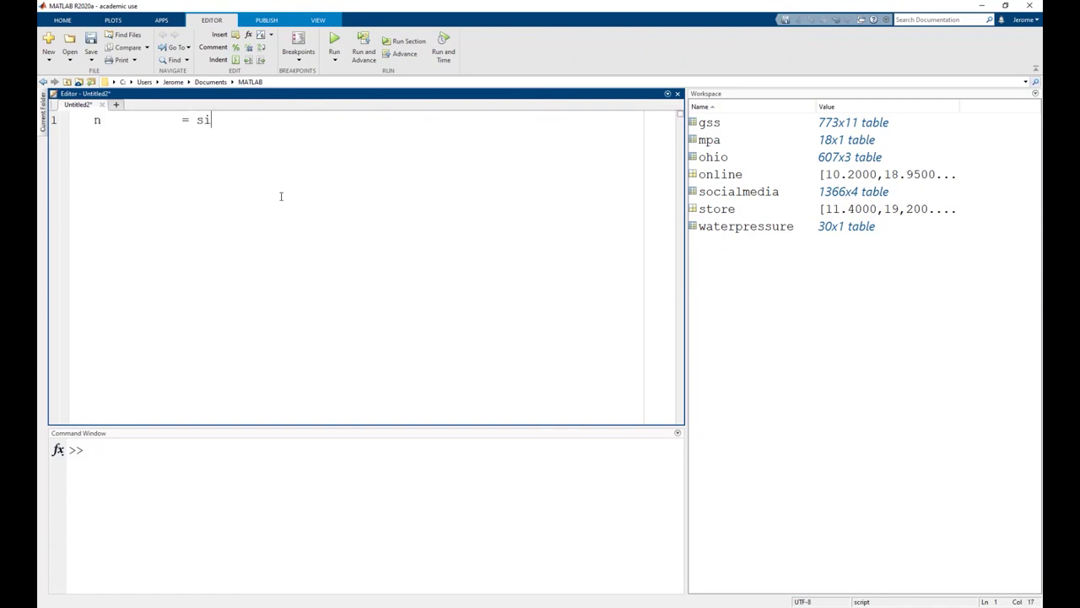
pyautogui.write('ze(waterpressure,1')
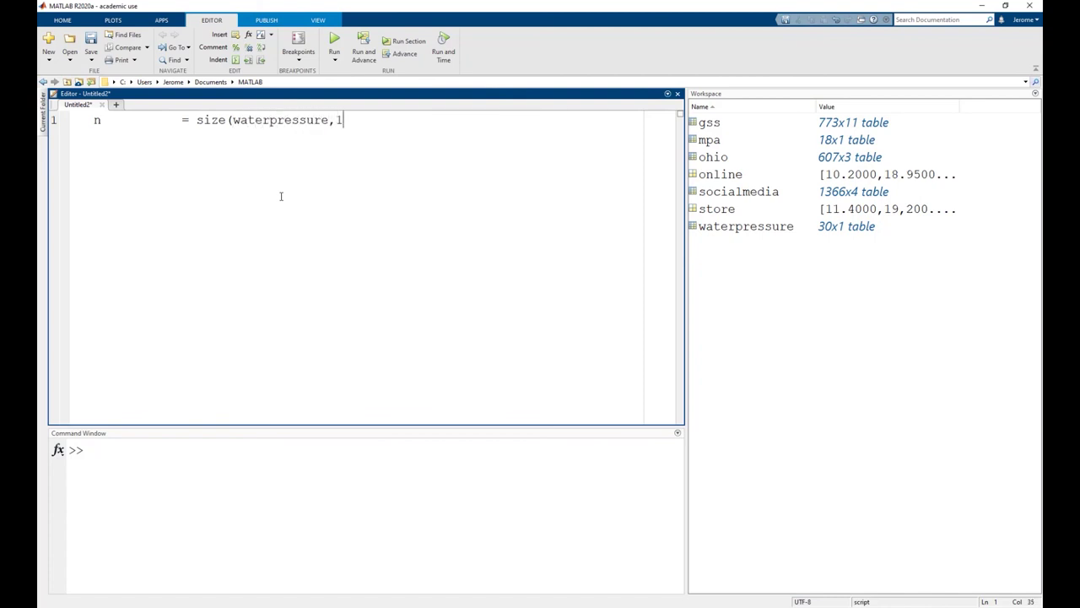
pyautogui.write(')')
pyautogui.hotkey('ctrl', 'Return')
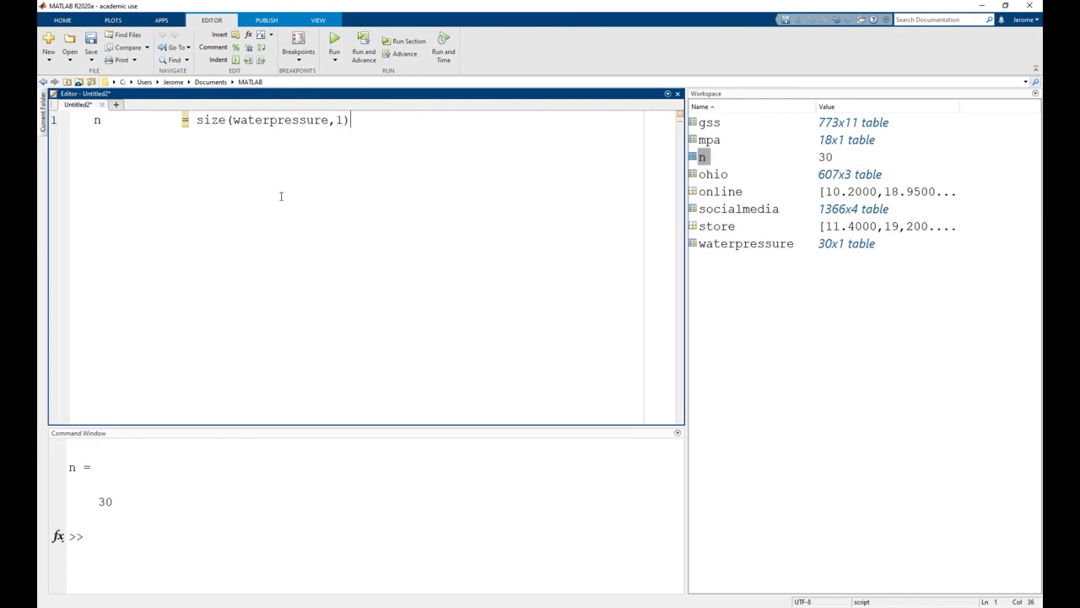
# Add and run a second script line computing the sample mean, xbar = mean(waterpressure.psi).
pyautogui.press('Return')
pyautogui.write('xbar')
pyautogui.press('Tab')
pyautogui.write('= mean')
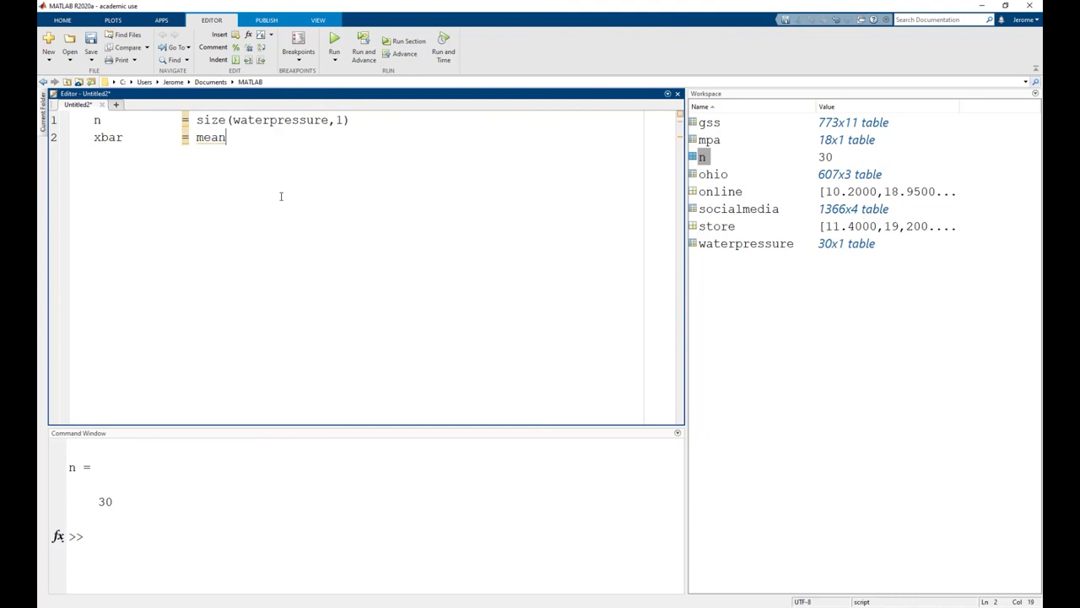
pyautogui.write('(waterpressu')
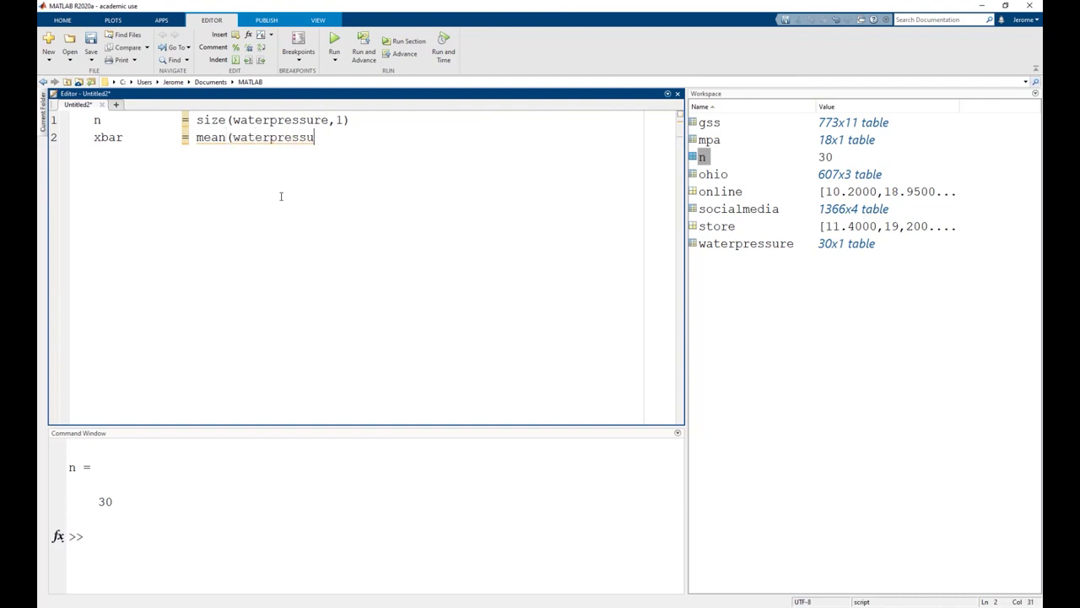
pyautogui.write('re.psi)')
pyautogui.press('F9')
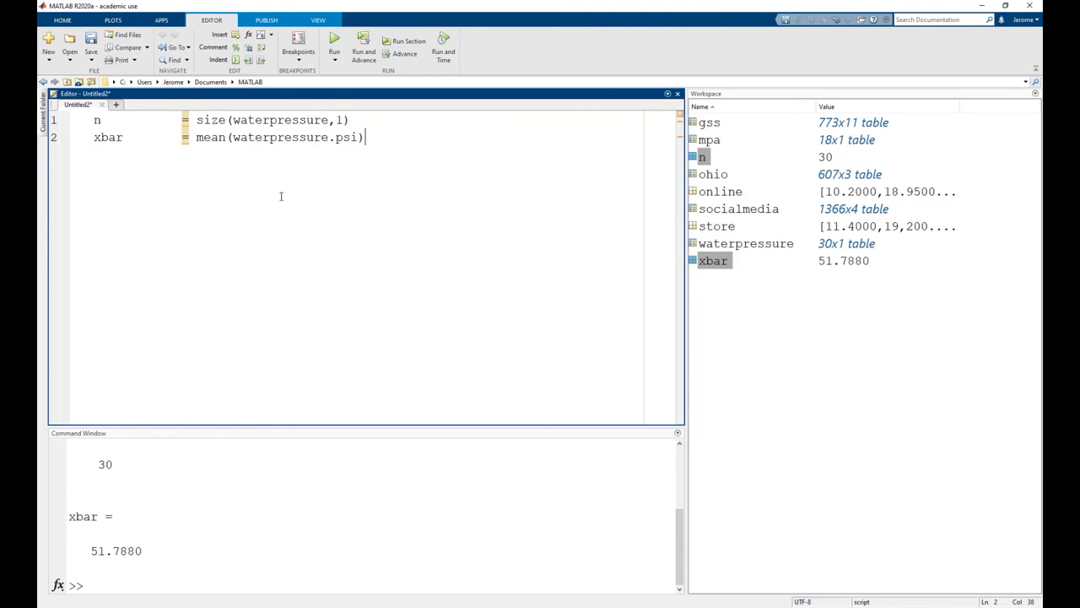
# Add and run a third script line computing the standard deviation, stdev = std(waterpressure.psi).
pyautogui.write('st')
pyautogui.press('BackSpace')
pyautogui.press('BackSpace')
pyautogui.press('Return')
pyautogui.write('stdev')
pyautogui.press('Tab')
pyautogui.write('= std(waterpressure.')
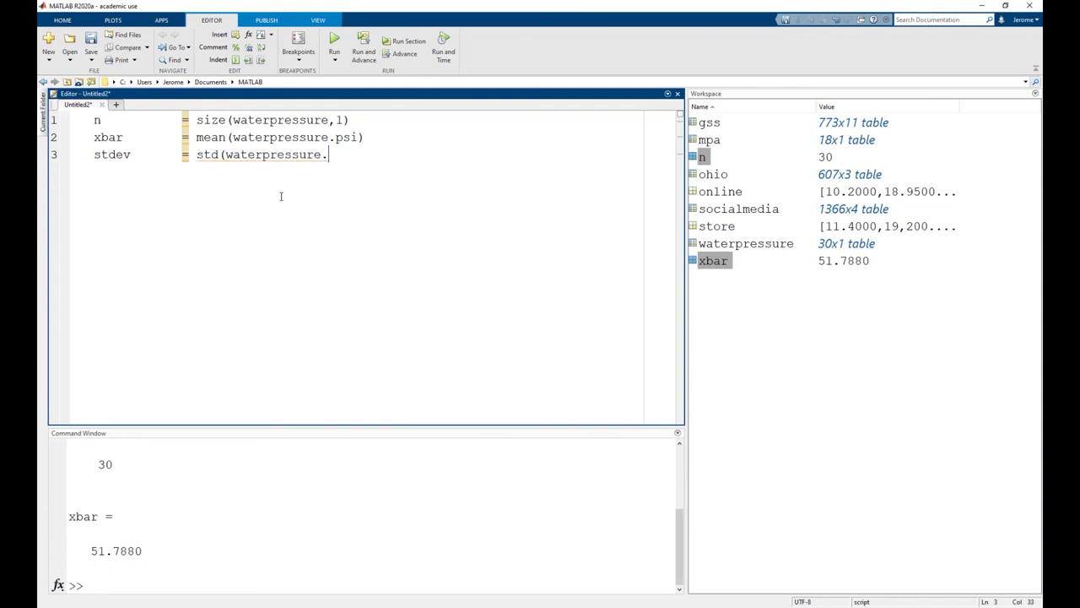
pyautogui.write('psi)')
pyautogui.press('F9')
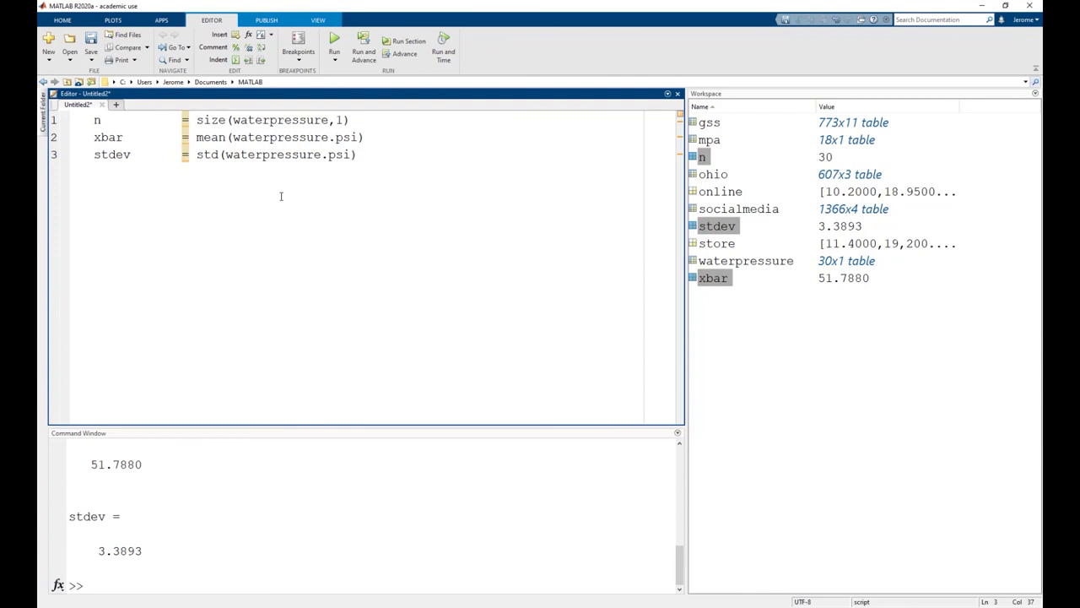
# Add and run a fourth script line computing the test statistic, tstat = (xbar-50)/(stdev/sqrt(n)).
pyautogui.press('Return')
pyautogui.write('tstat')
pyautogui.press('Tab')
pyautogui.press('Tab')
pyautogui.write('= (xbar-50)/(stdev')
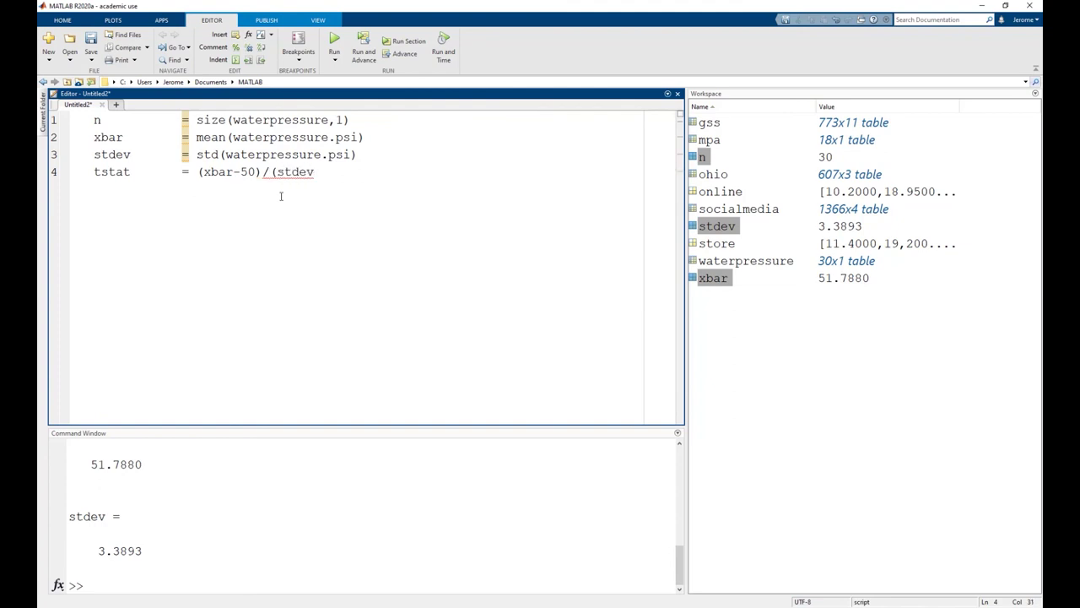
pyautogui.write('/sqrt(n))')
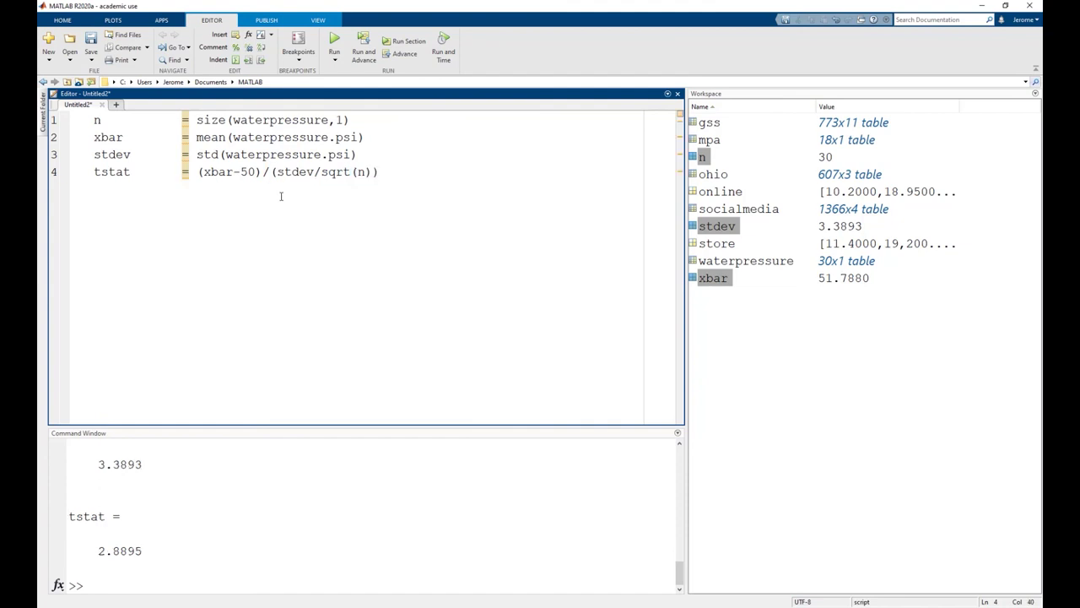
pyautogui.press('F9')
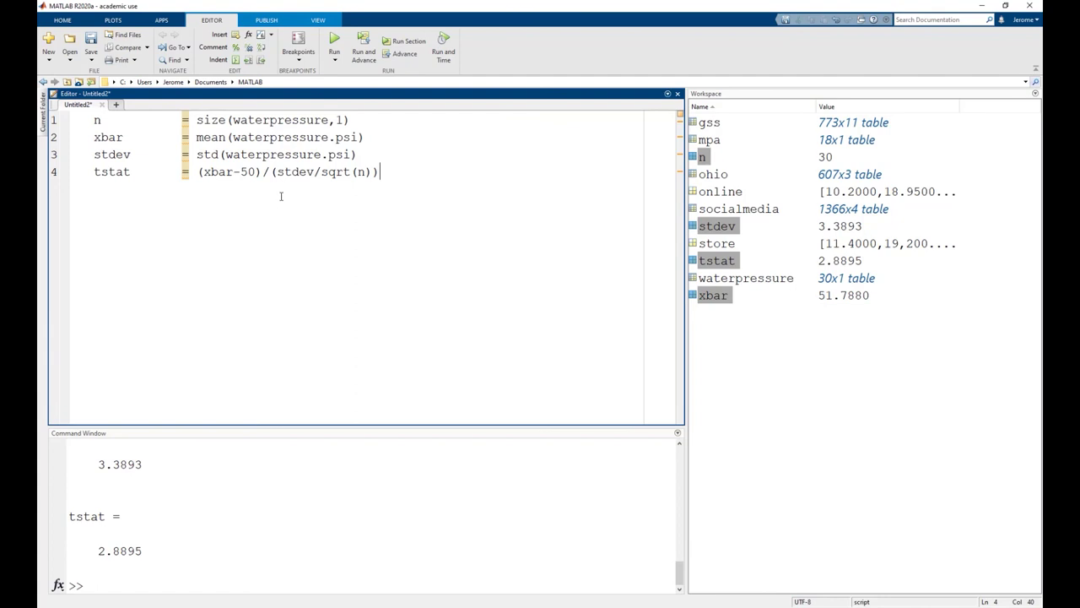
# Add and run a fifth script line computing the two critical values, critical = tinv([0.025,0.975],n-1).
pyautogui.press('Return')
pyautogui.write('critical  = tinv')
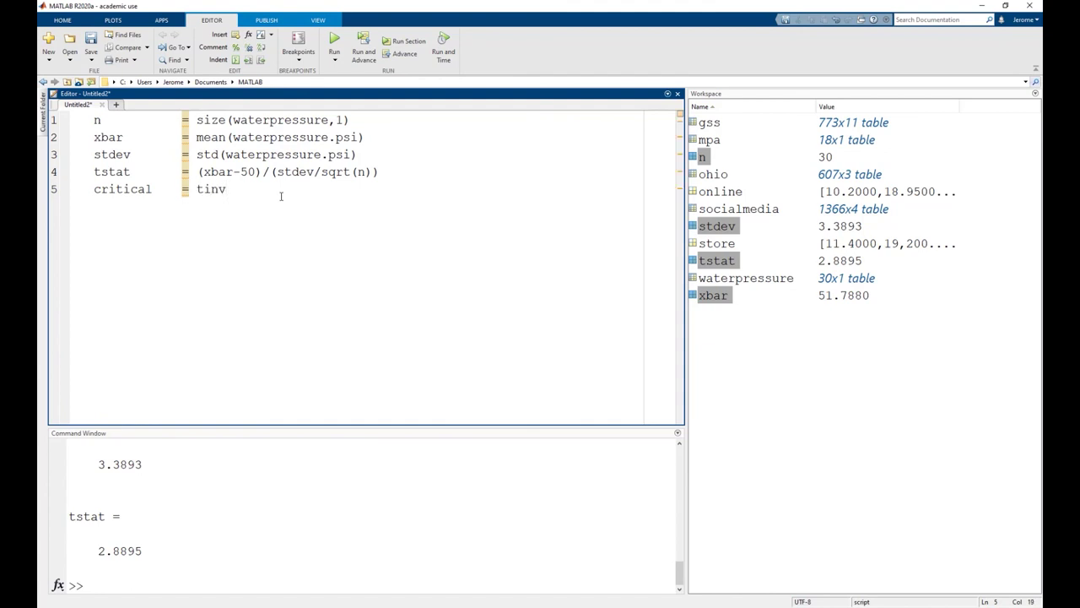
pyautogui.write('(')
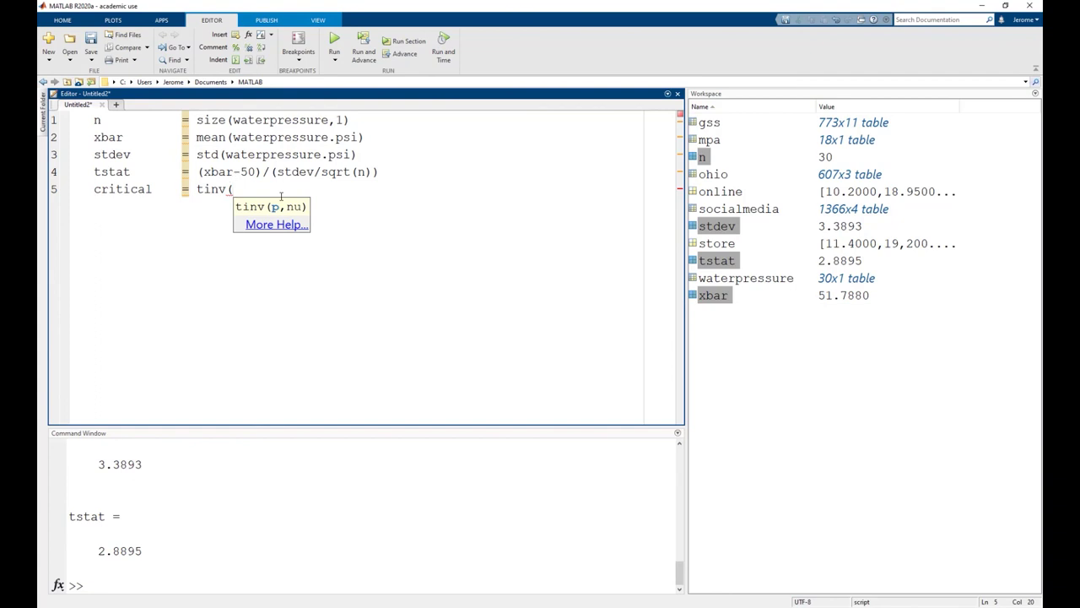
pyautogui.write('[')
pyautogui.write('0.025')
pyautogui.write(',0.975],n-1)')
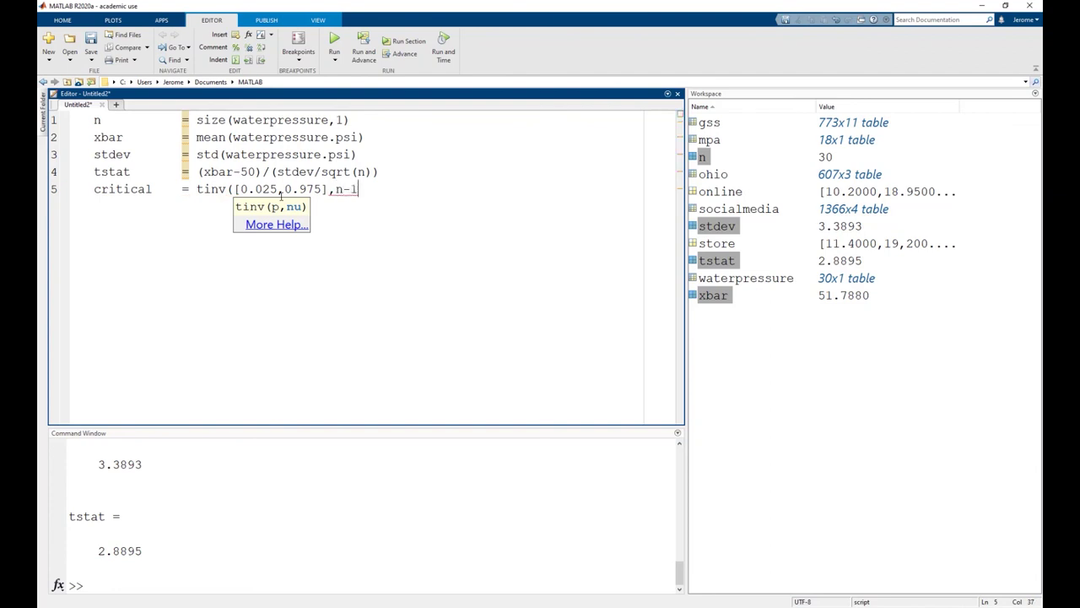
pyautogui.hotkey('ctrl', 'Return')
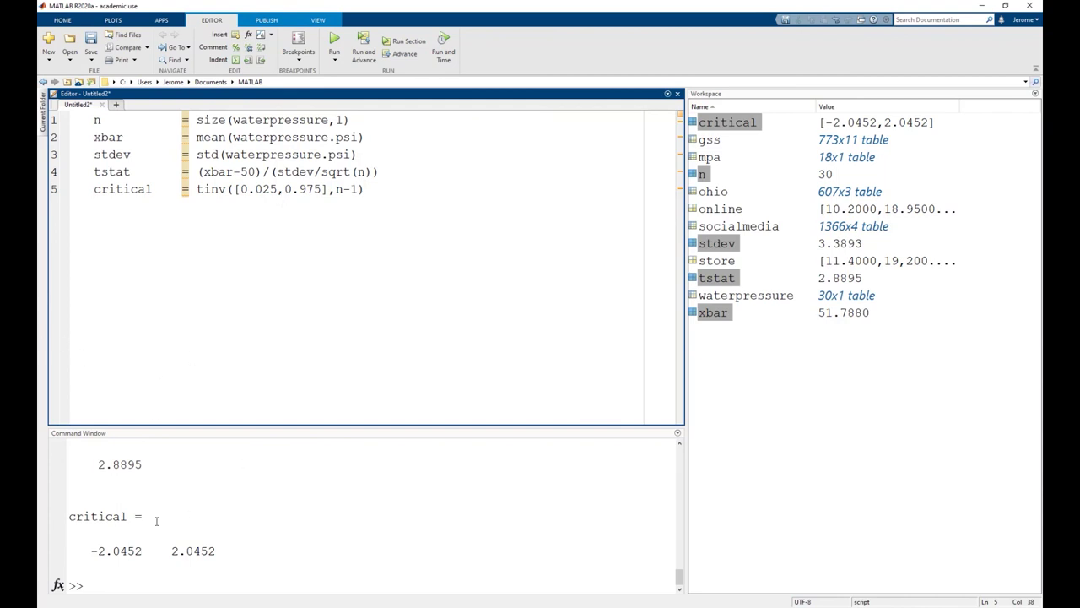
pyautogui.click(138, 464)
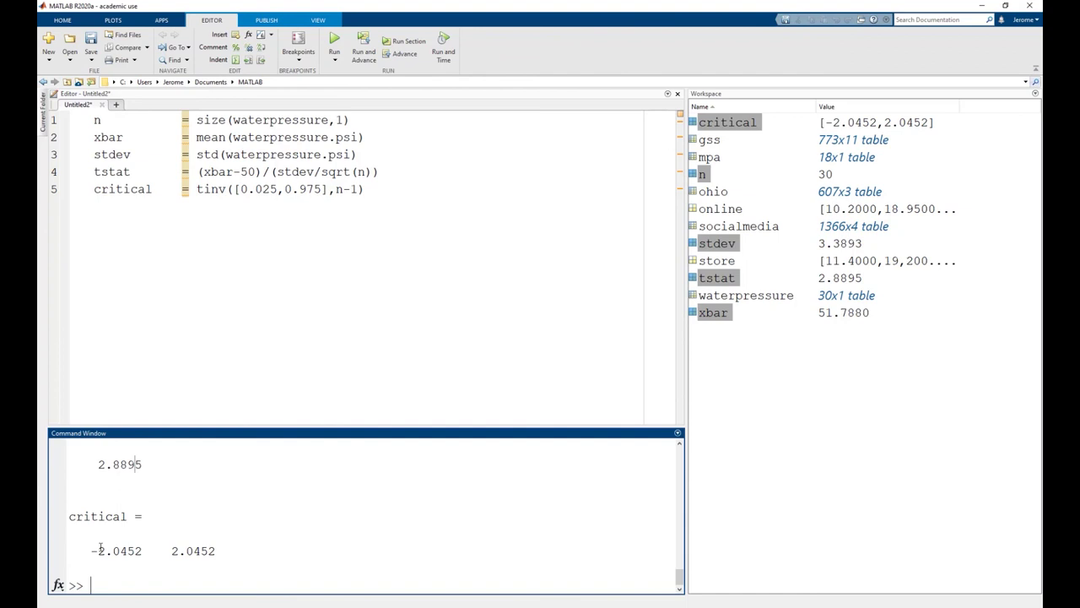
# Add and run a sixth script line computing the two-sided p-value, pvalue = (1-tcdf(tstat,n-1))*2.
pyautogui.click(381, 188)
pyautogui.press('Return')
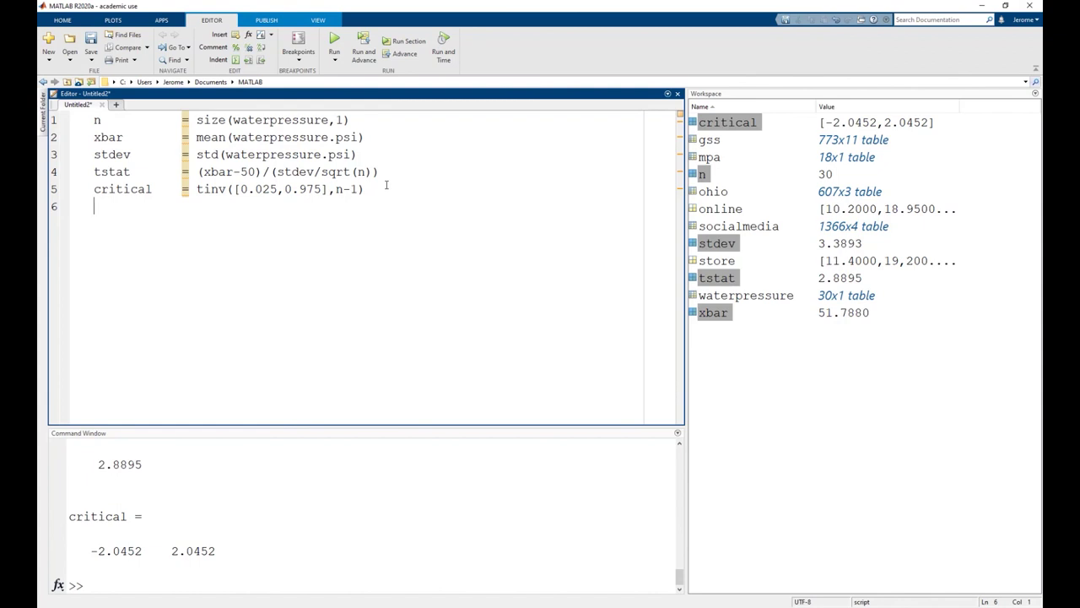
pyautogui.write('pvalue')
pyautogui.press('Tab')
pyautogui.write('= (1-tcdf')
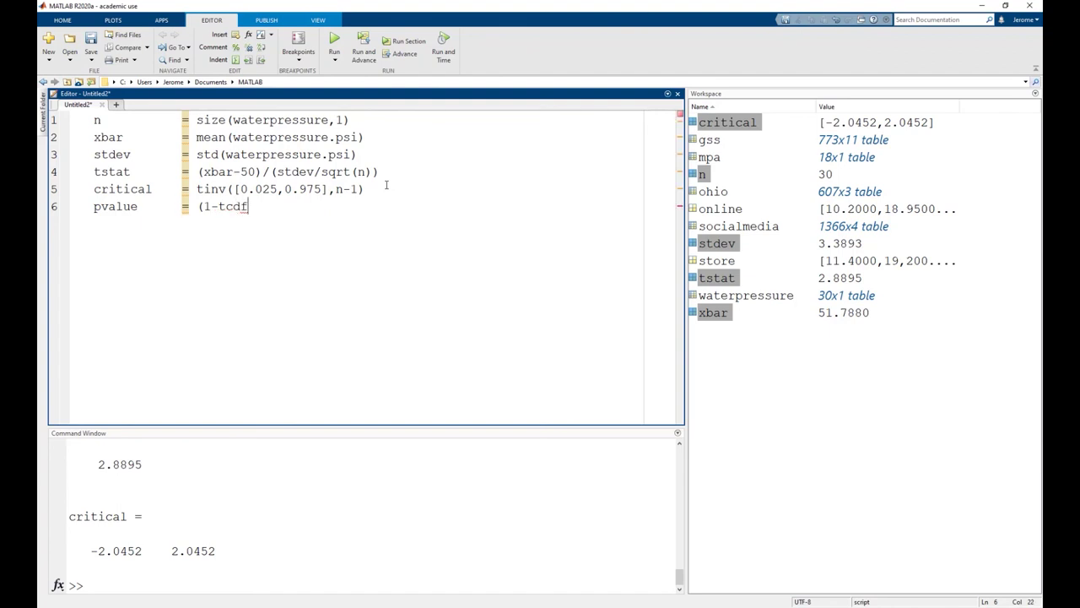
pyautogui.write('(tstat,m')
pyautogui.press('BackSpace')
pyautogui.write('n-1)')
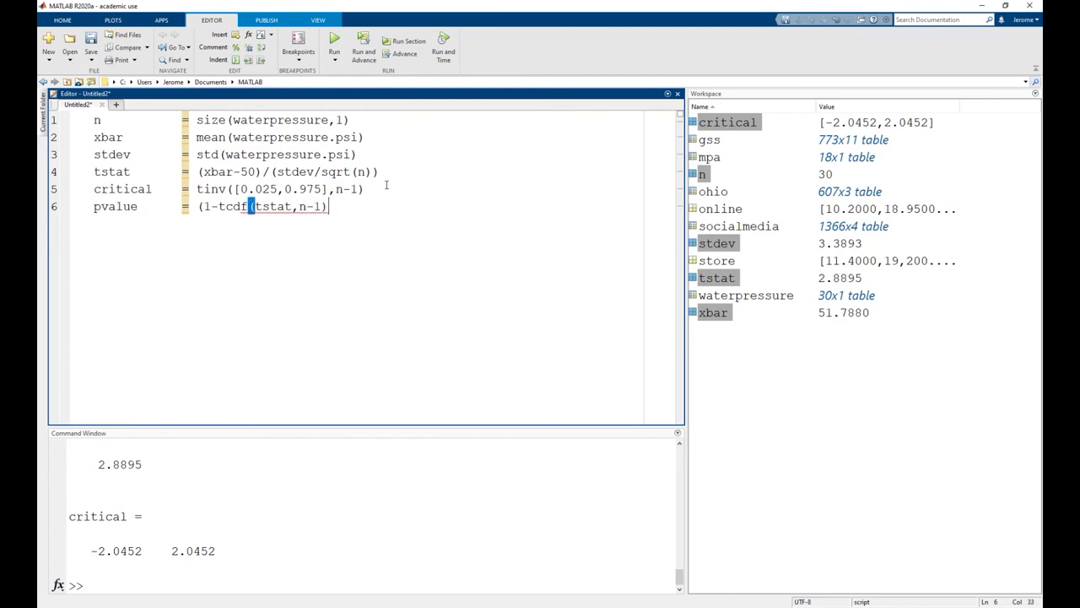
pyautogui.write(')*2')
pyautogui.press('F9')
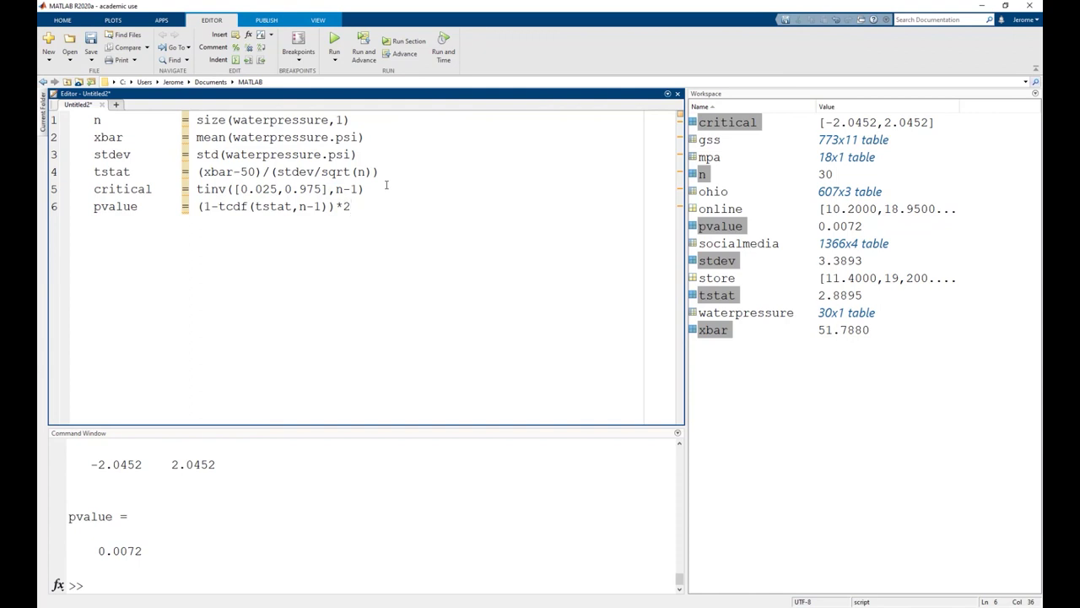
# Add and run a seventh script line performing the built-in t-test, [h,p,ci,stats] = ttest(waterpressure.psi,50).
pyautogui.press('Return')
pyautogui.write('[h,p,ci,stats] = ttest')
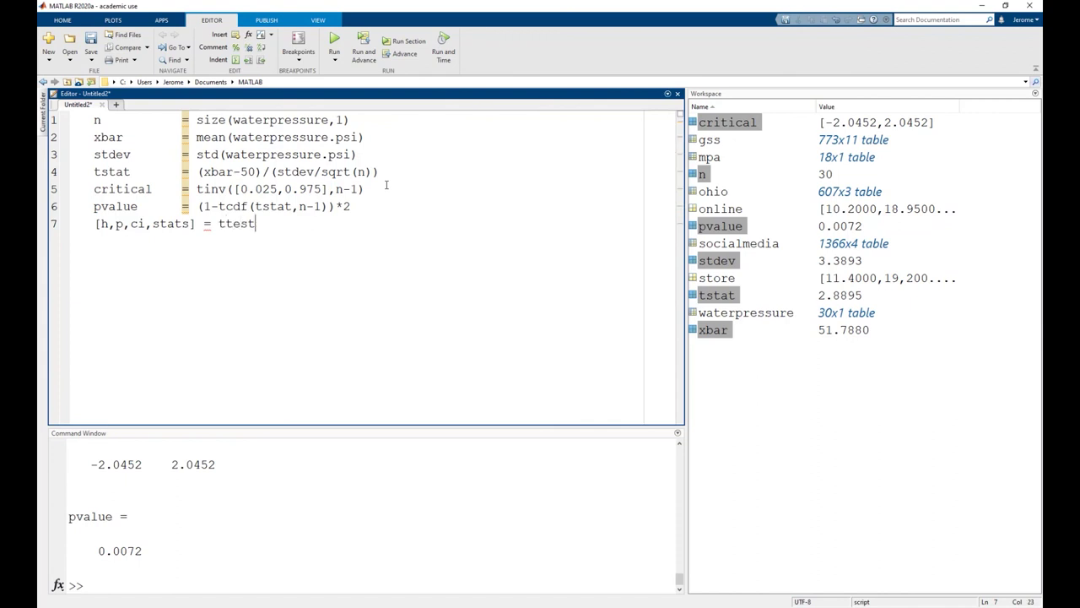
pyautogui.moveTo(123, 224); pyautogui.dragTo(132, 224)
pyautogui.doubleClick(137, 223)
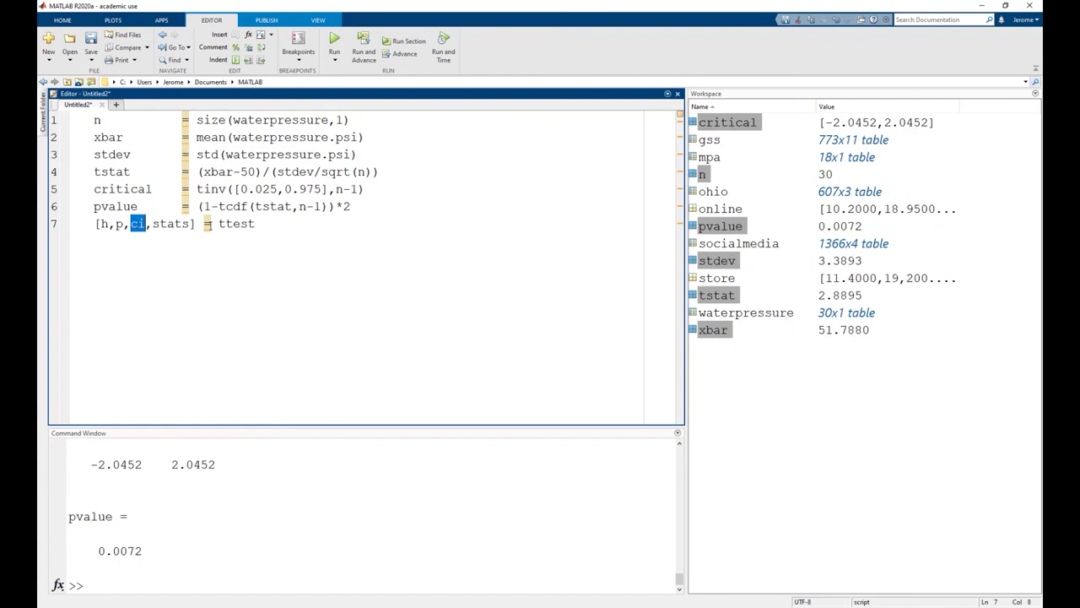
pyautogui.click(274, 223)
pyautogui.write('(w')
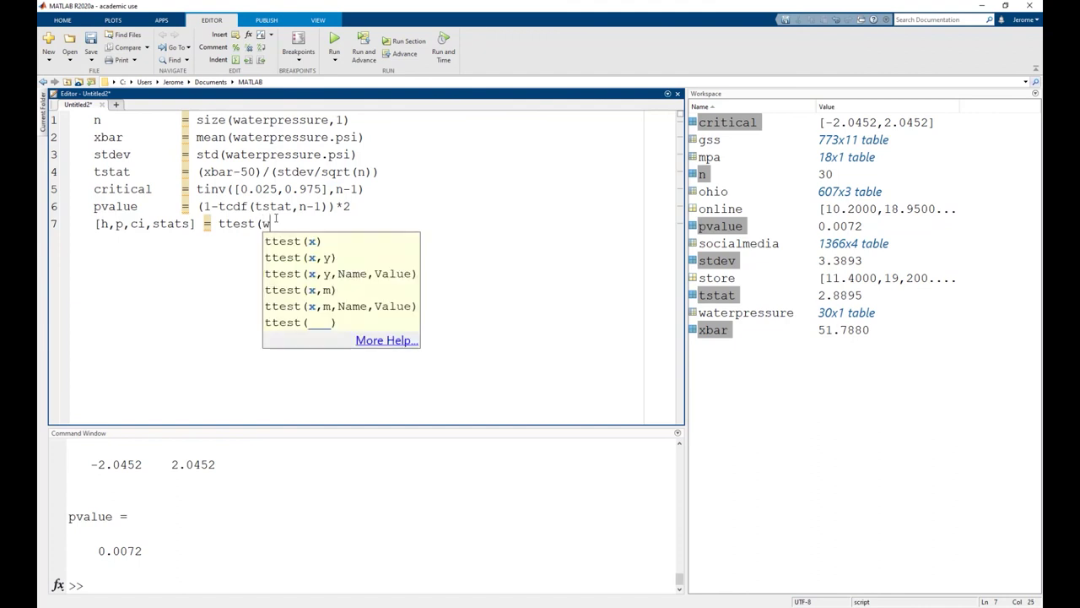
pyautogui.write('aterpressure.')
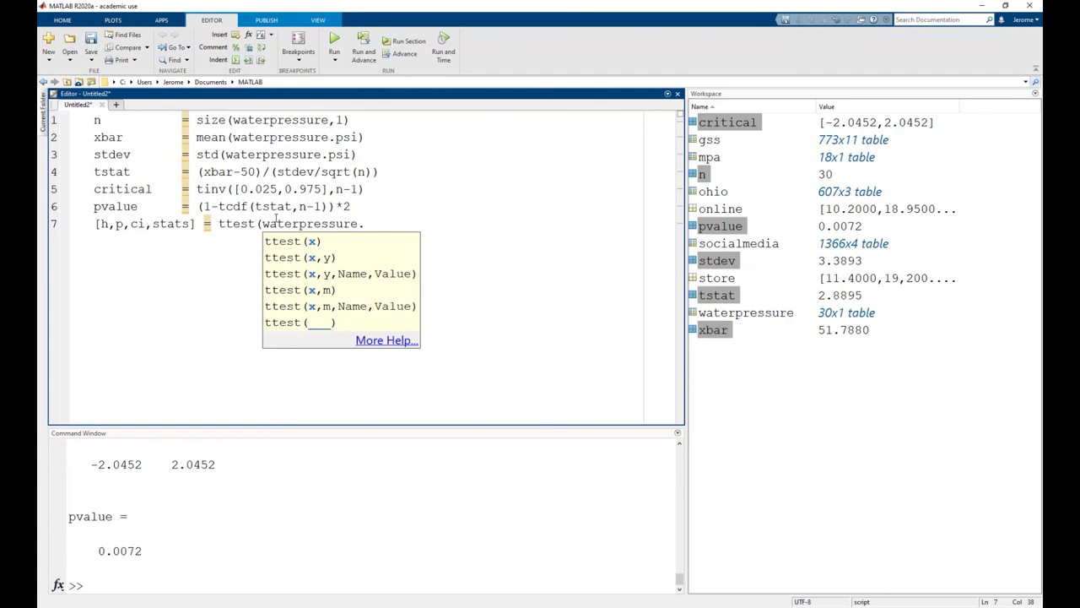
pyautogui.write('psi,')
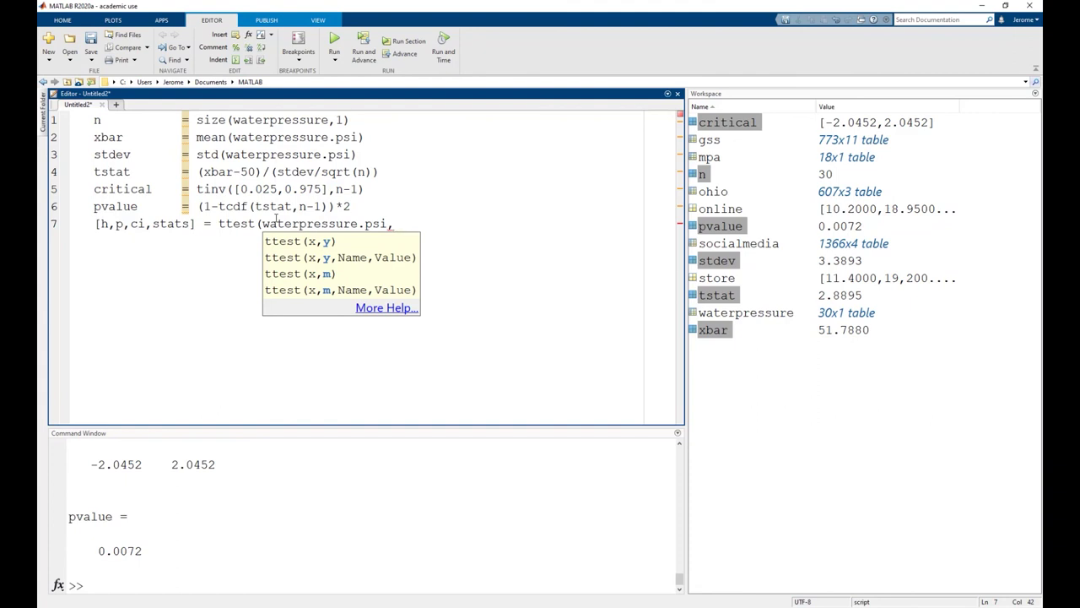
pyautogui.write('50)')
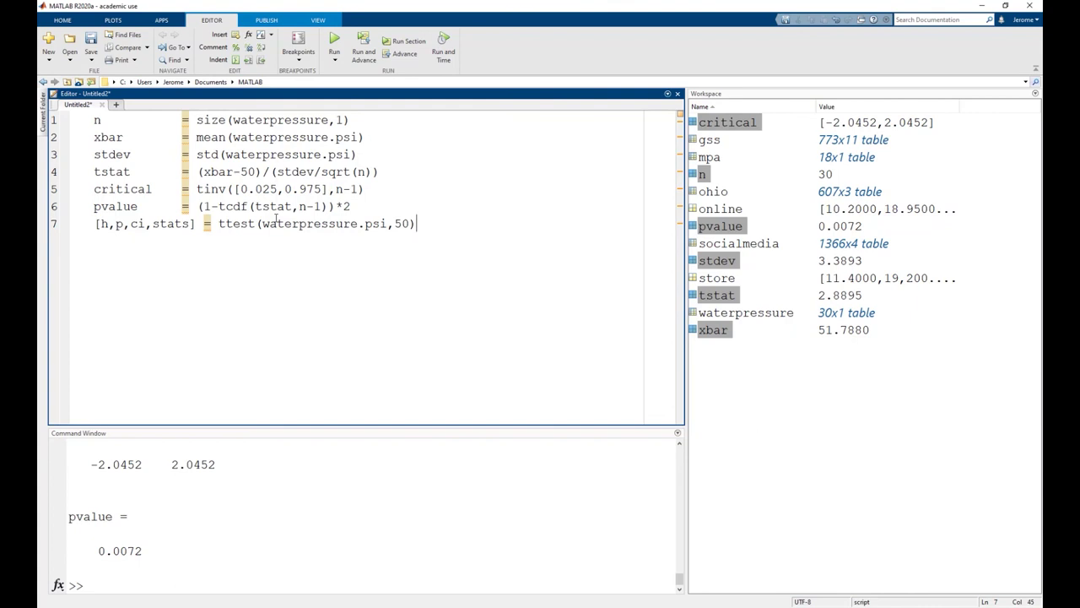
pyautogui.press('F9')
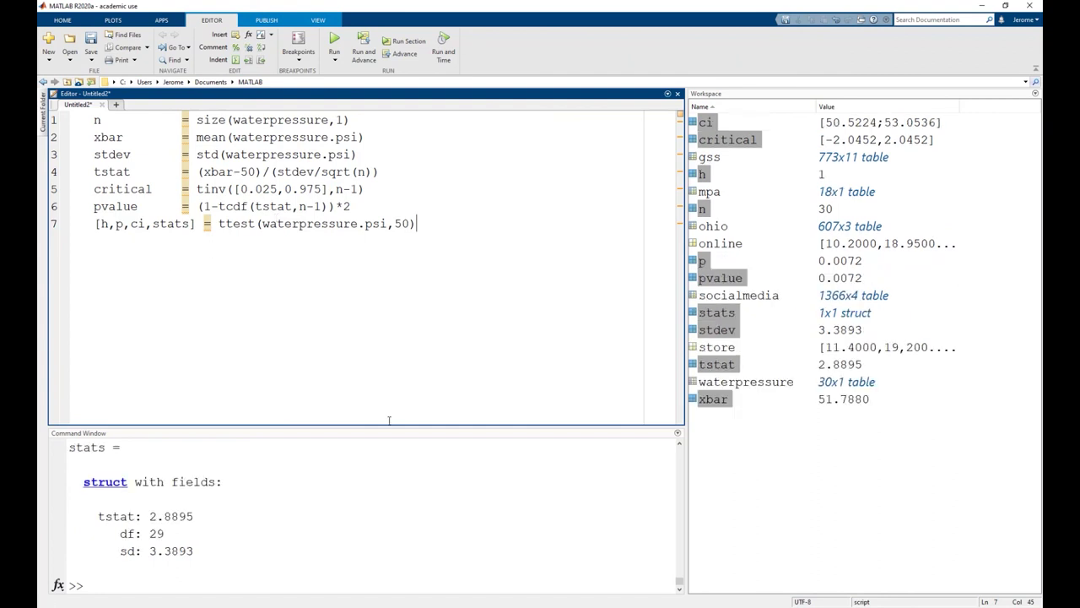
# Enlarge the Command Window to examine the t-test's h, p, ci and stats output, and shrink it again to return to the script's last line.
pyautogui.moveTo(388, 427); pyautogui.dragTo(375, 144)
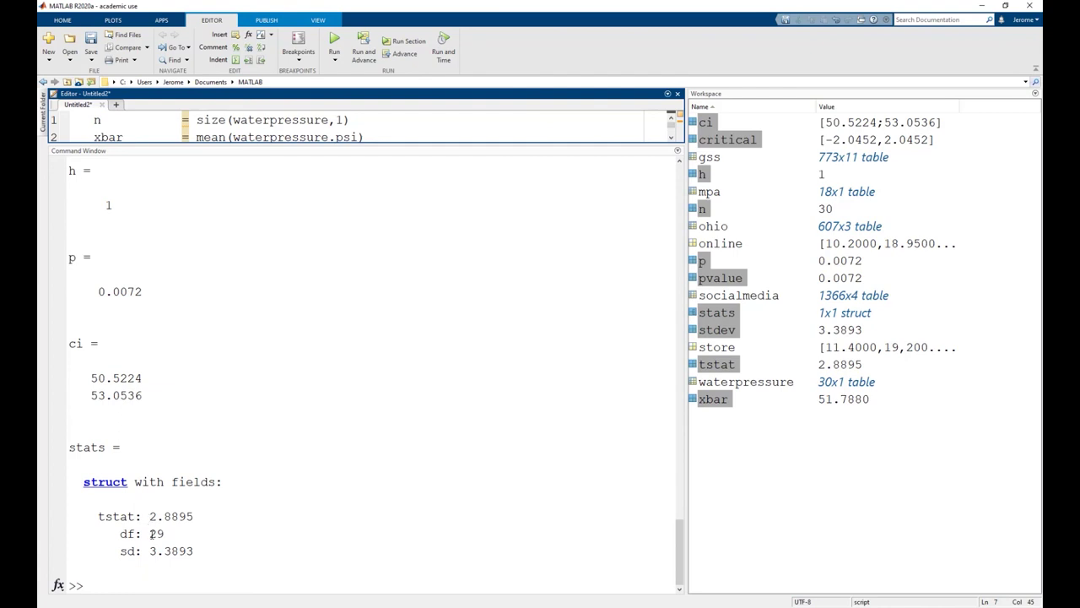
pyautogui.click(155, 533)
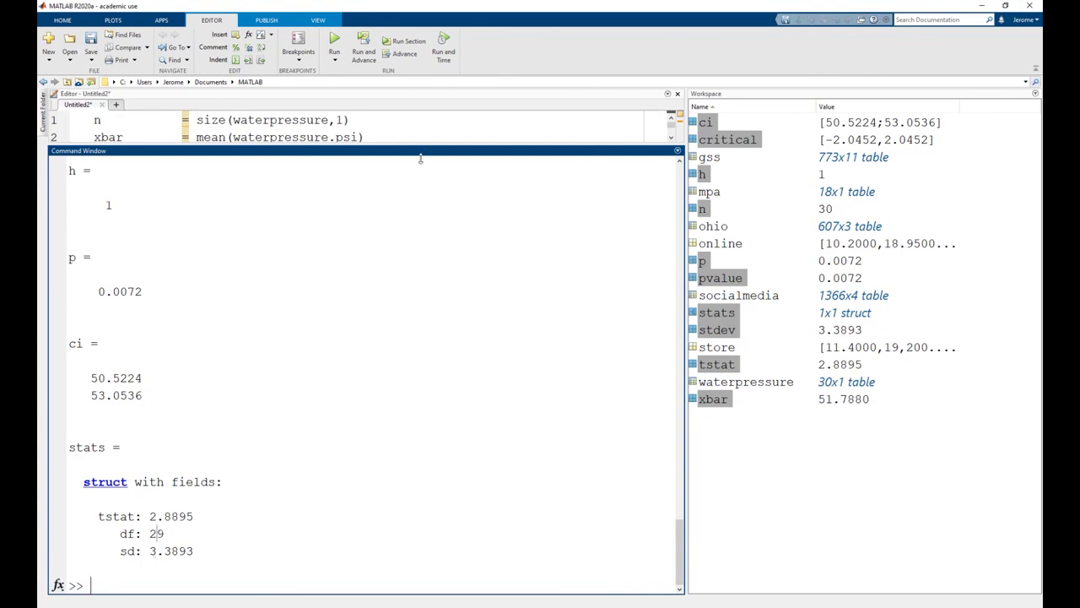
pyautogui.moveTo(421, 152); pyautogui.dragTo(388, 388)
pyautogui.click(438, 222)
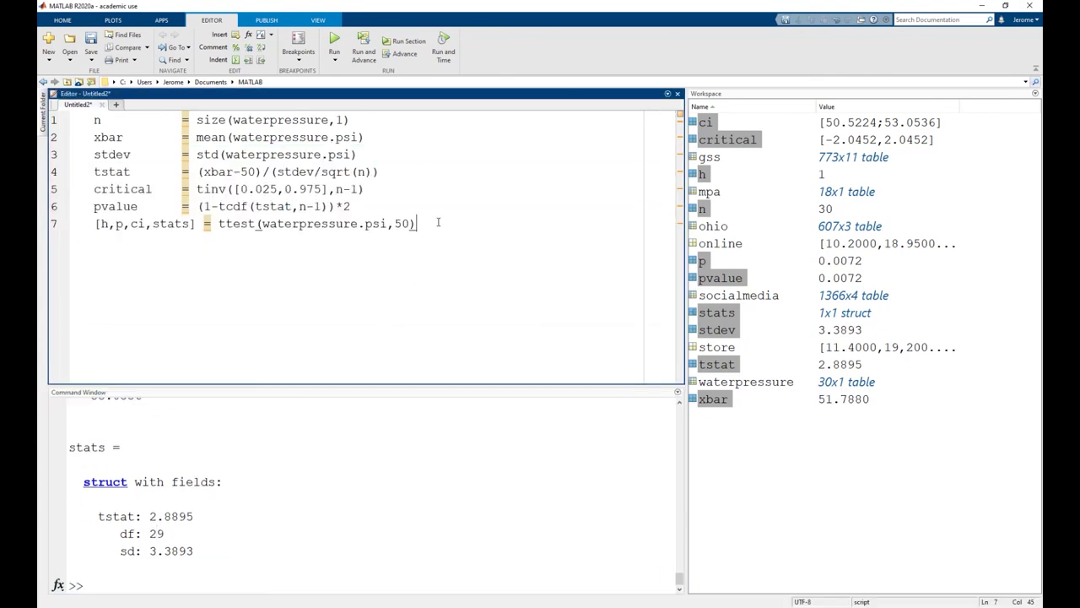